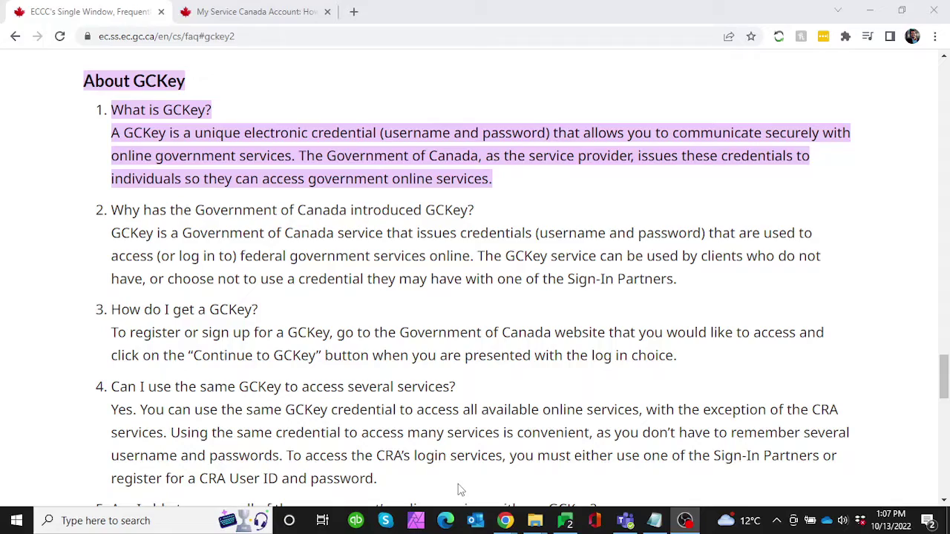
- Scroll through the GCKey FAQ on Canada.ca
scroll(286, 299, "down", 5)
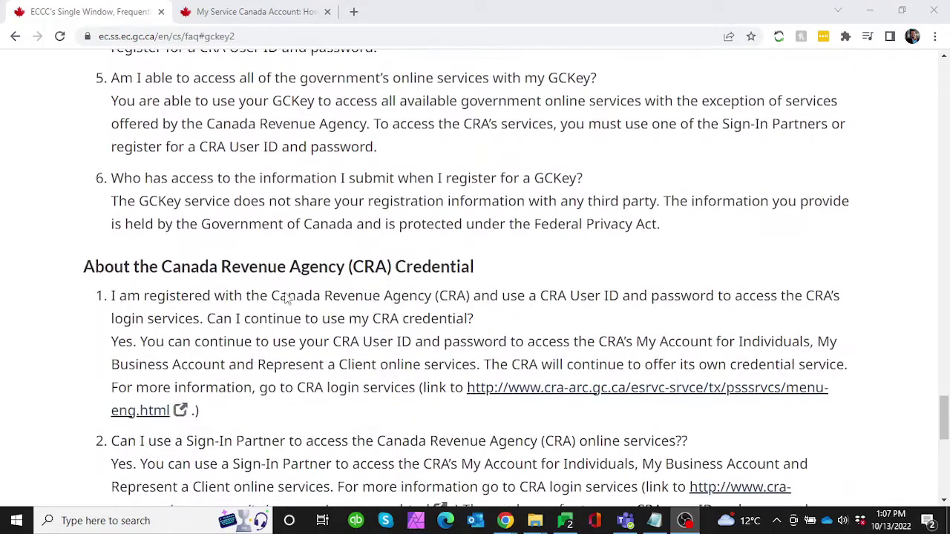
scroll(286, 299, "up", 5)
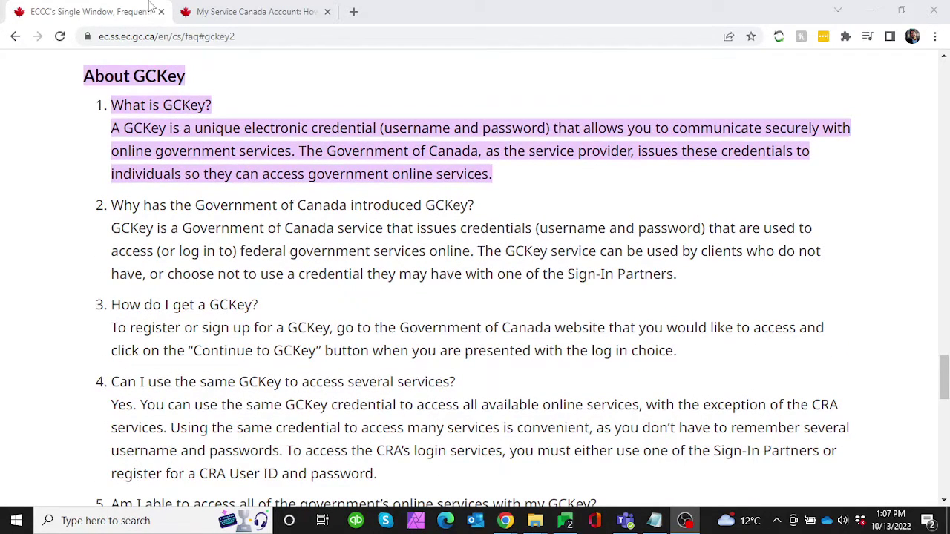
left_click(198, 9)
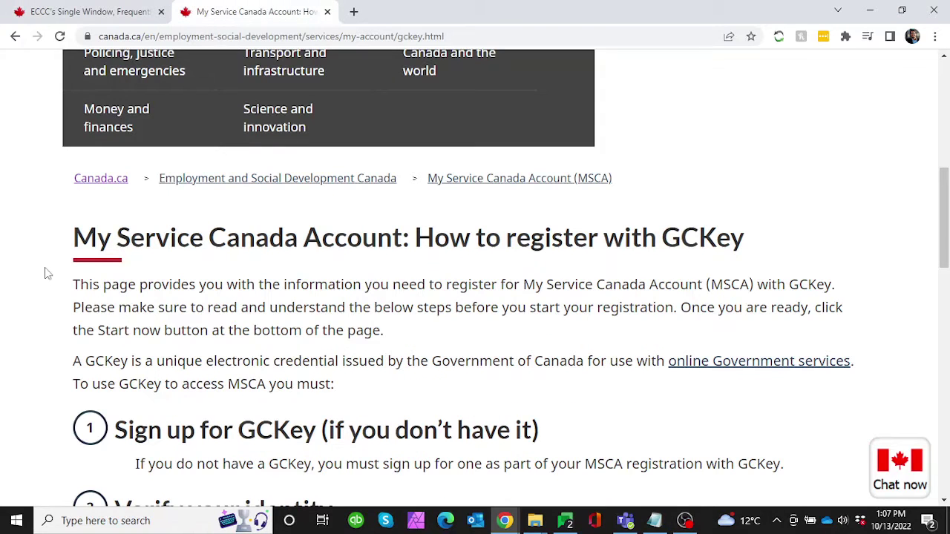
scroll(59, 289, "up", 3)
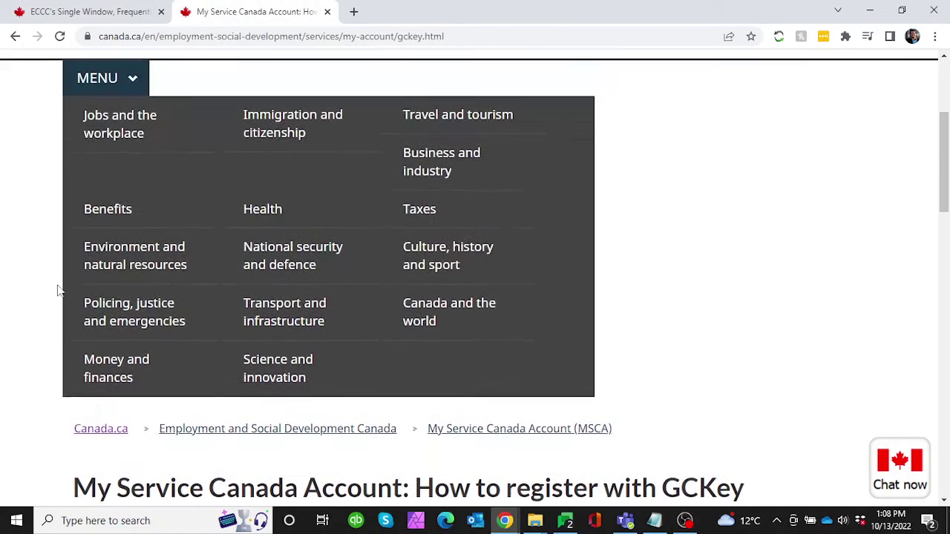
scroll(59, 291, "down", 1)
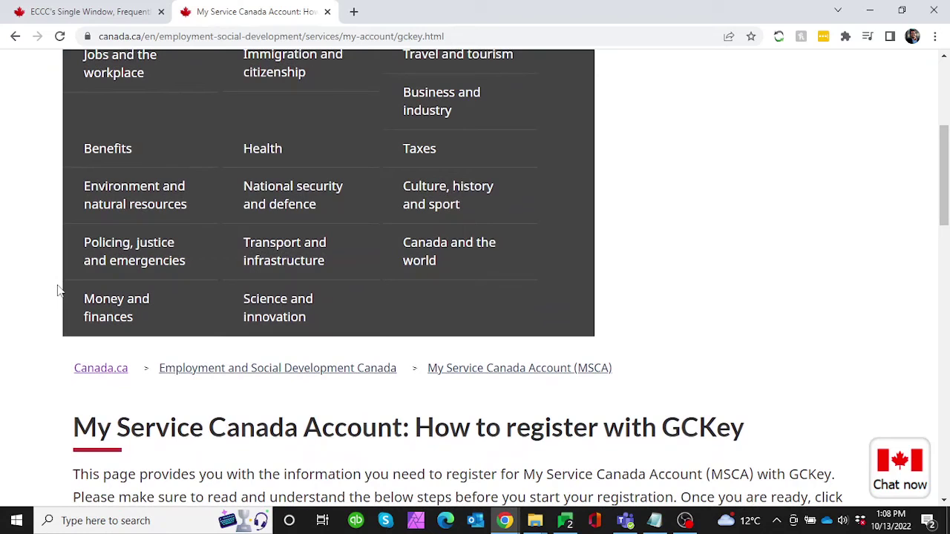
scroll(60, 291, "down", 3)
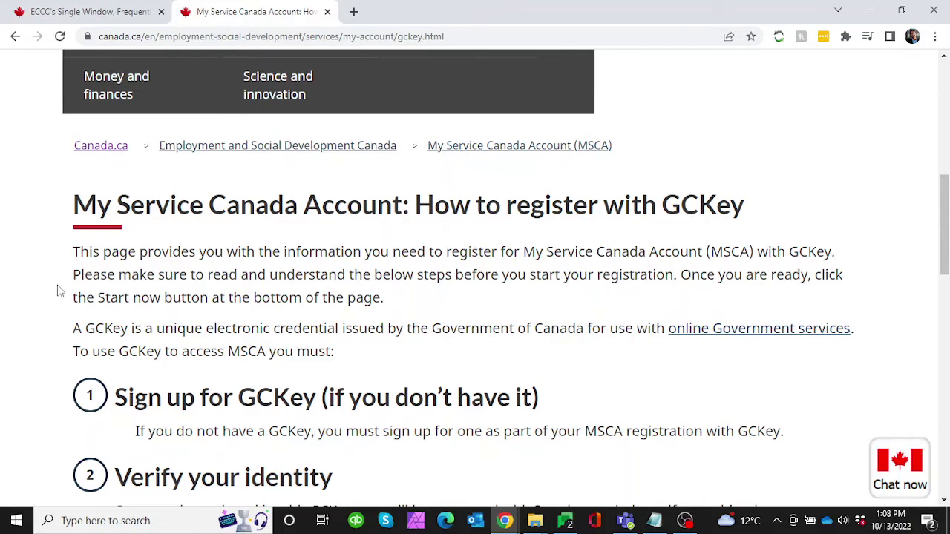
scroll(60, 291, "down", 5)
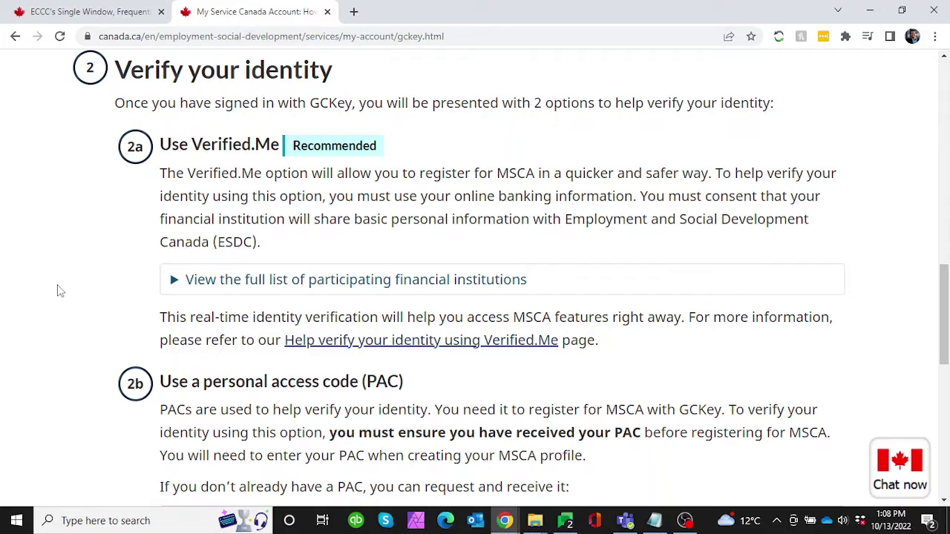
scroll(59, 291, "down", 1)
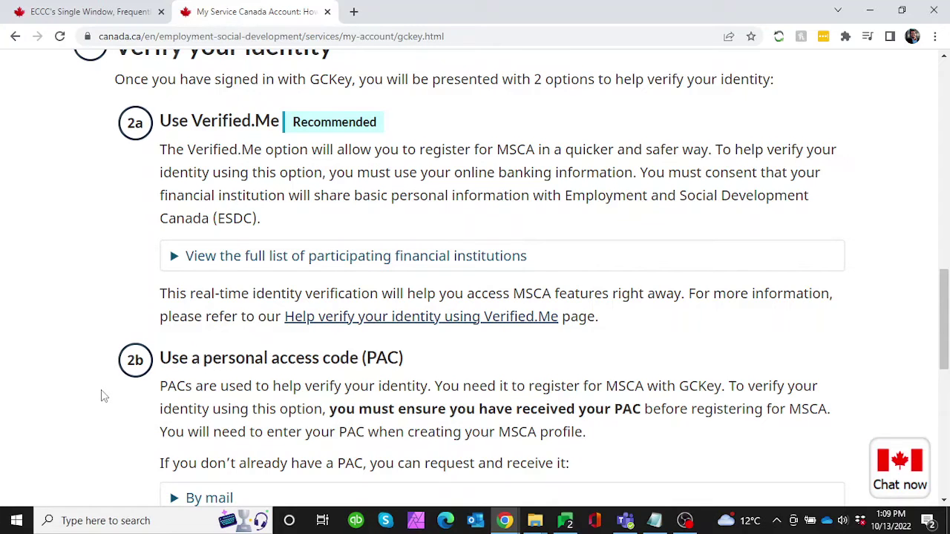
scroll(101, 390, "up", 3)
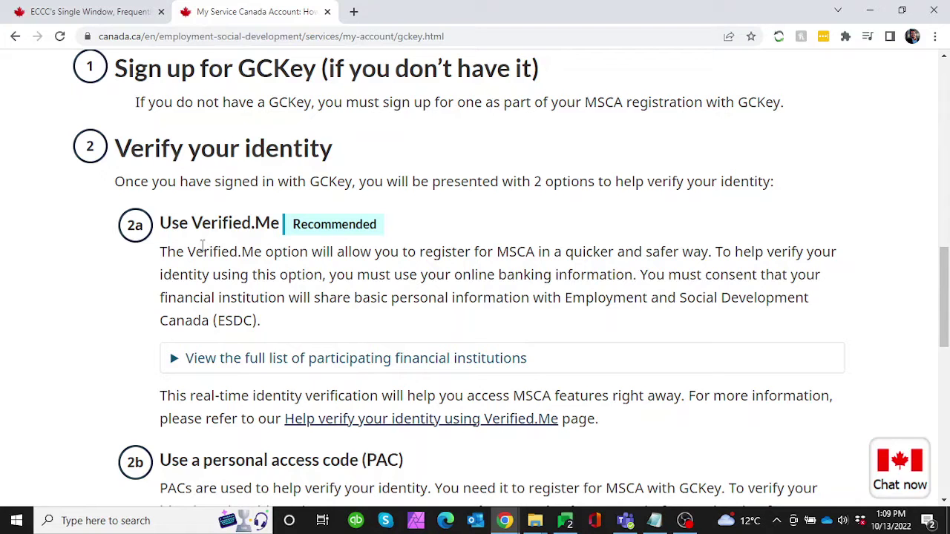
scroll(202, 246, "down", 1)
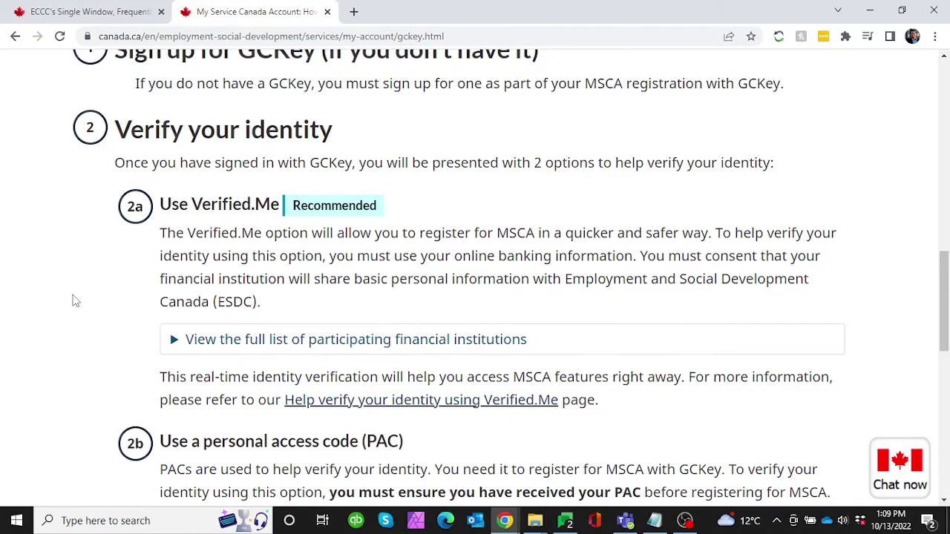
scroll(74, 301, "down", 9)
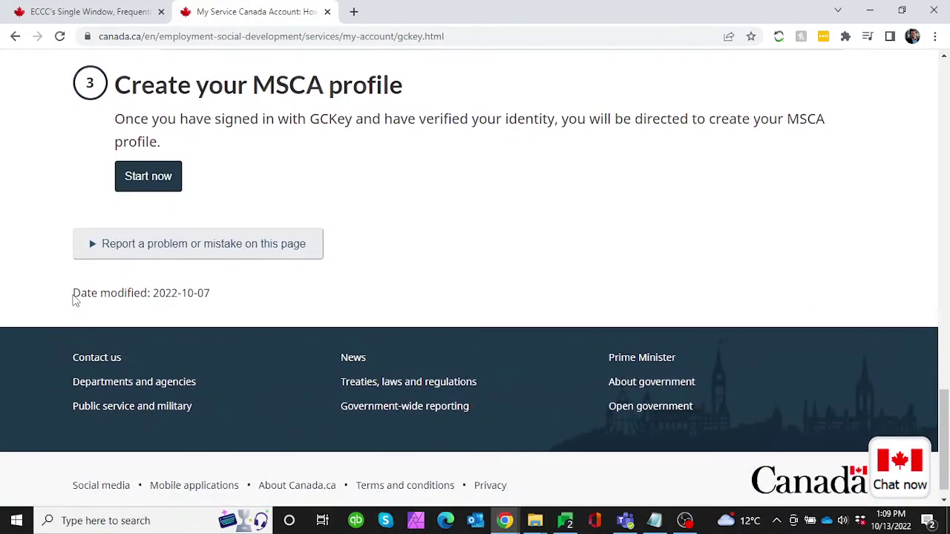
scroll(75, 300, "up", 10)
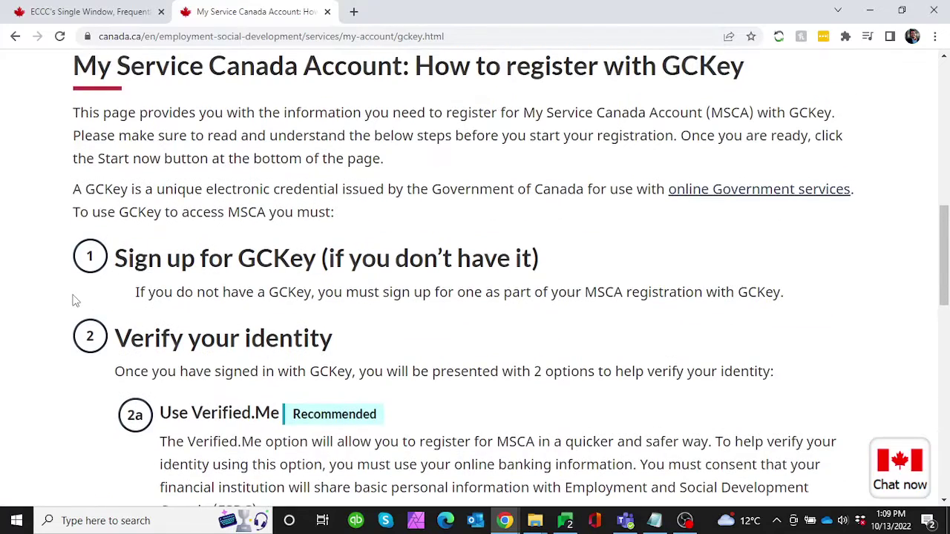
scroll(75, 301, "up", 1)
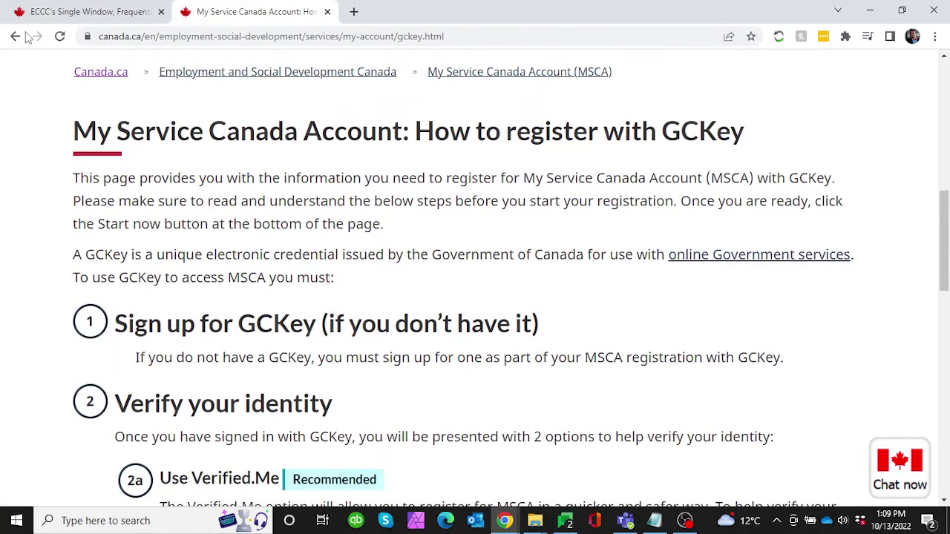
- Search Google for 'get a gckey' and open the 'My Service Canada Account: How to register with GCKey' result
left_click(127, 39)
type("get ")
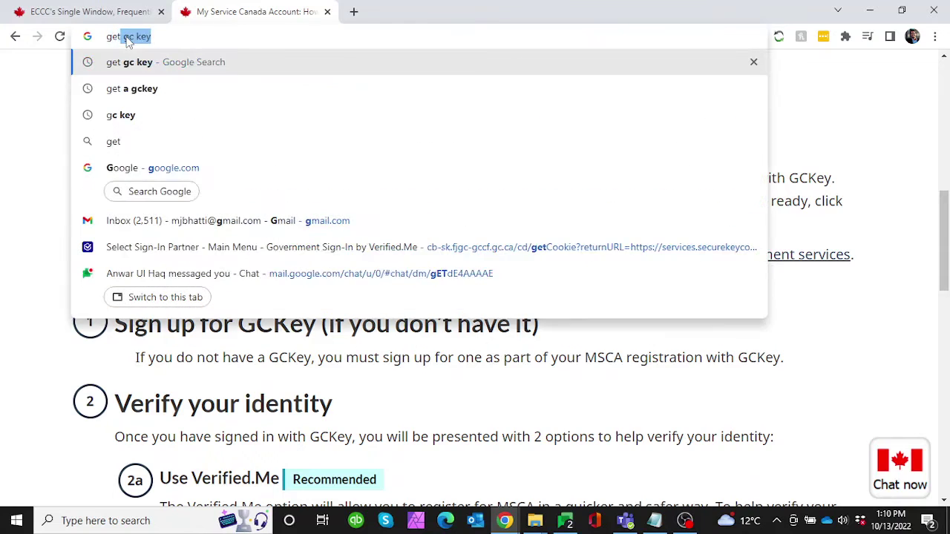
type("a gckey")
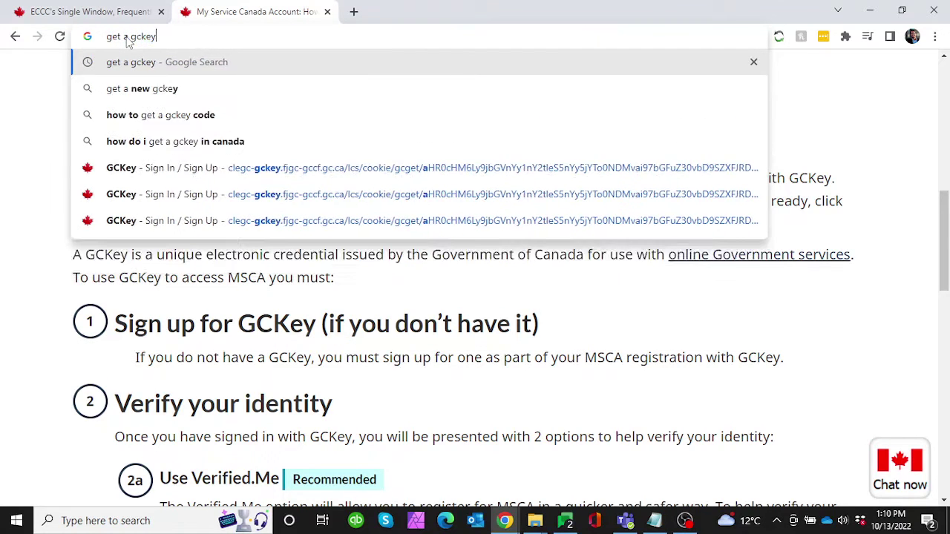
key("Return")
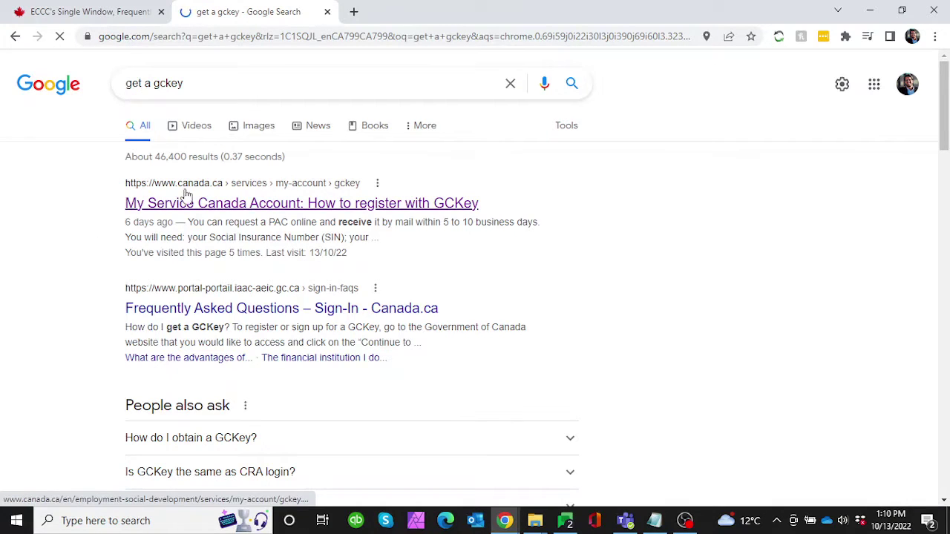
left_click(228, 208)
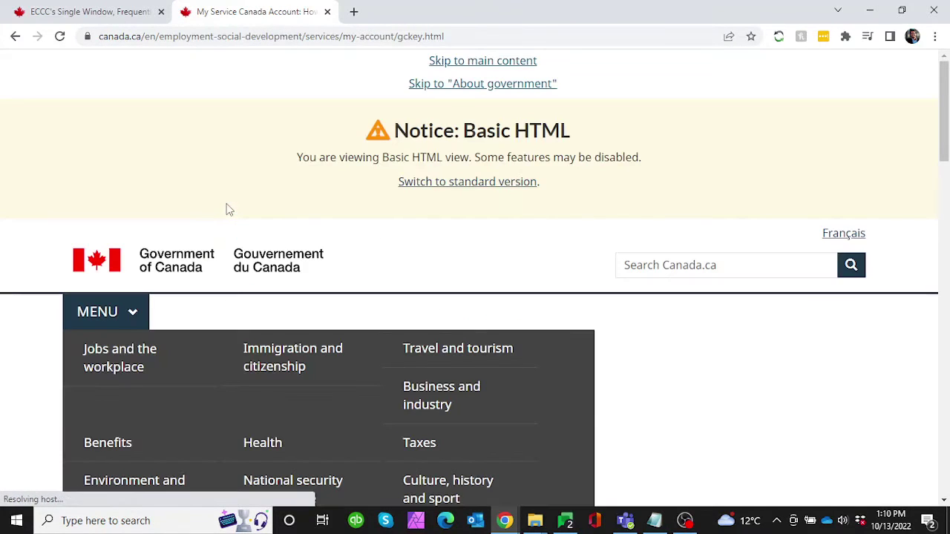
- Go to the 'Create your MSCA profile' section and start the MSCA profile registration
scroll(227, 210, "down", 8)
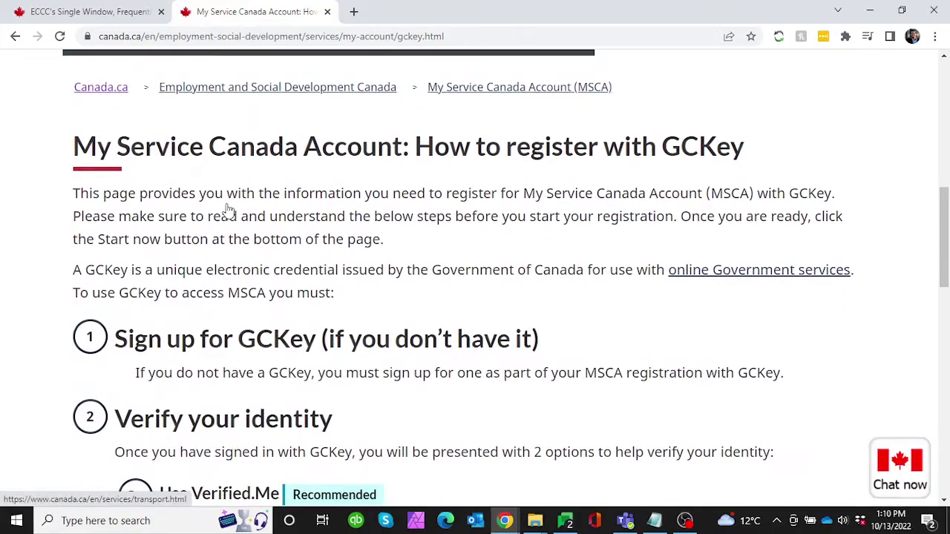
scroll(35, 298, "down", 5)
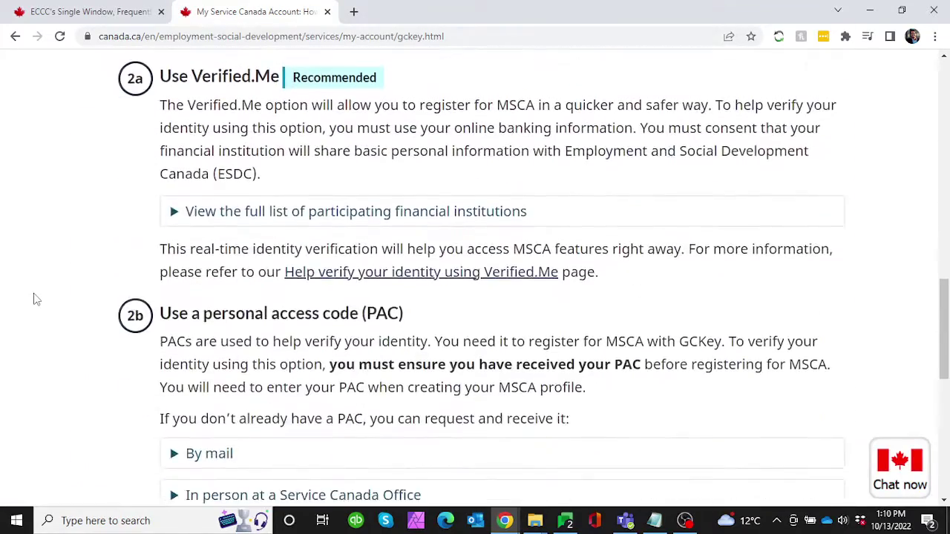
scroll(35, 298, "down", 6)
scroll(34, 299, "up", 1)
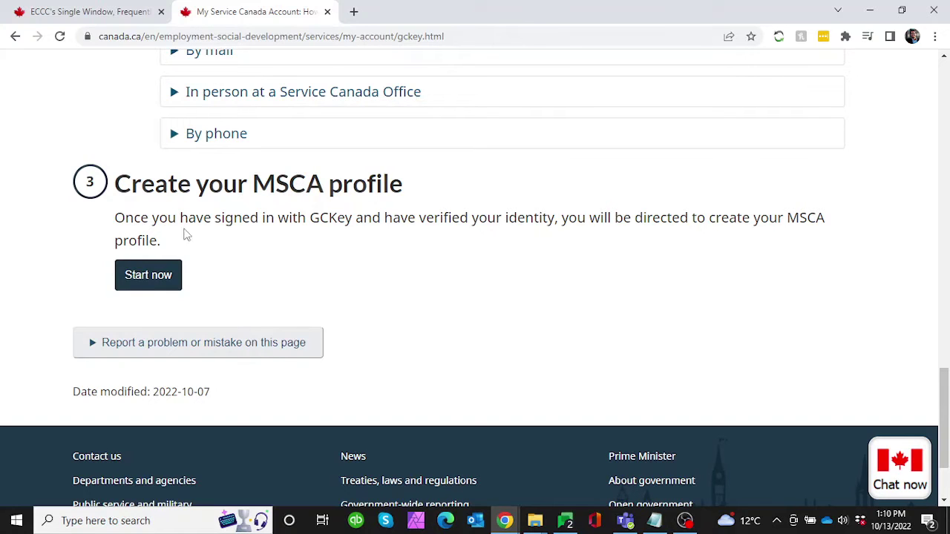
left_click(148, 288)
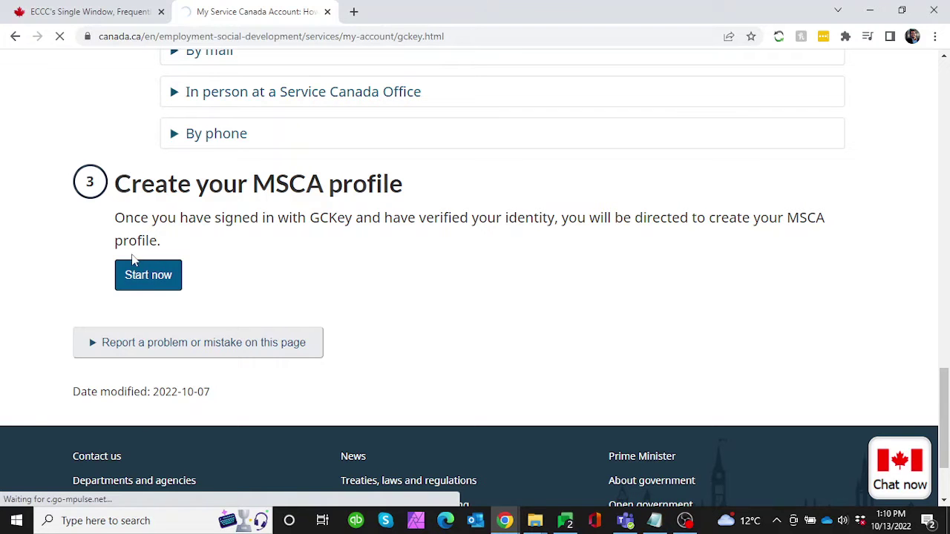
- Retry Start now to reach the GCKey Sign In page, then choose Sign Up
left_click(134, 274)
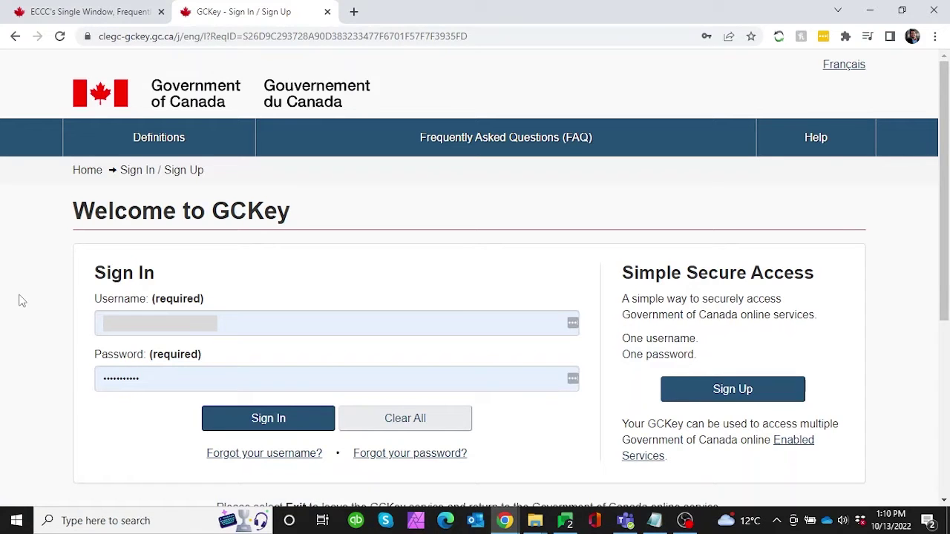
scroll(22, 300, "down", 1)
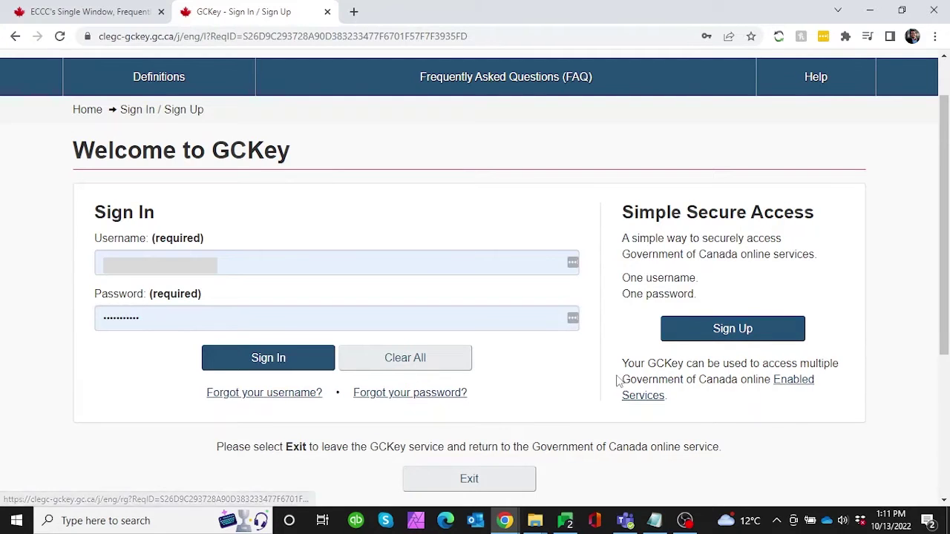
left_click(716, 333)
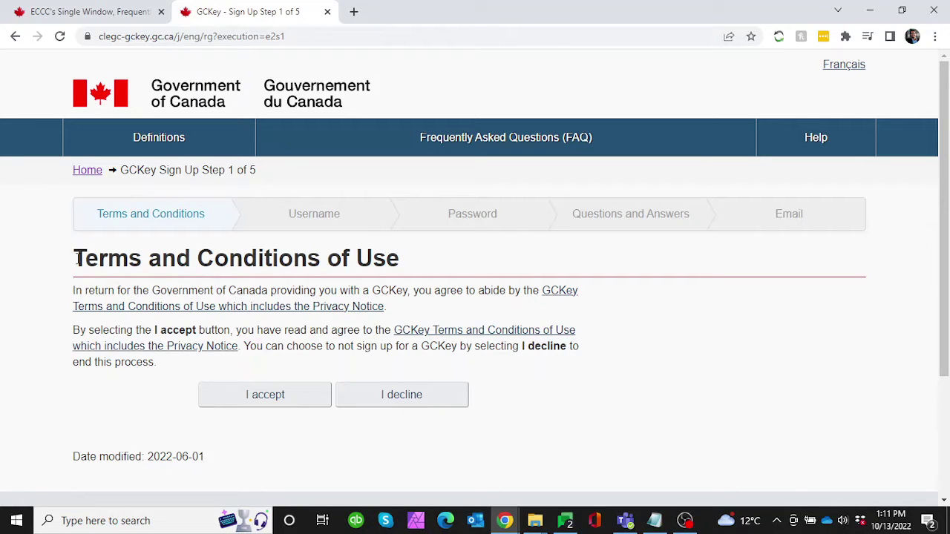
- Accept the GCKey terms, replace the username with the copied one, and continue
scroll(78, 258, "down", 1)
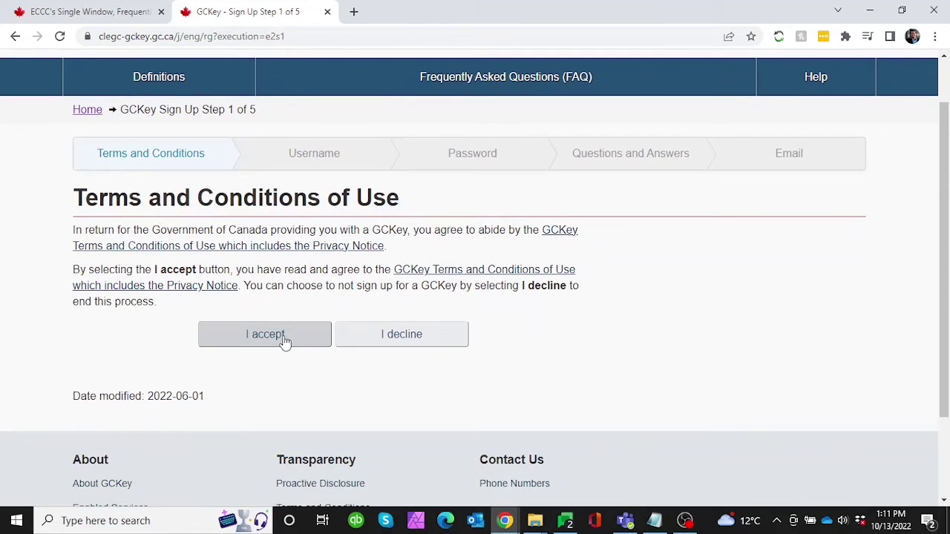
left_click(284, 339)
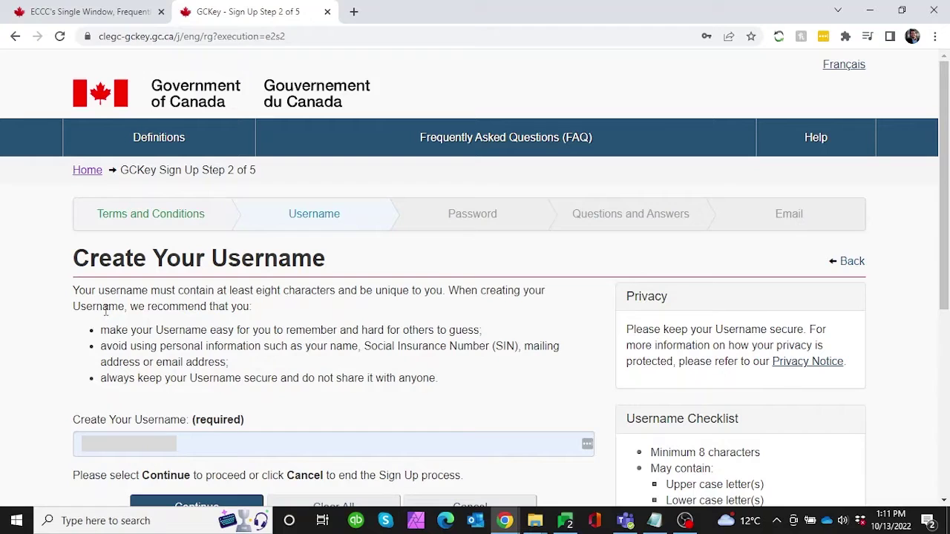
left_click(152, 449)
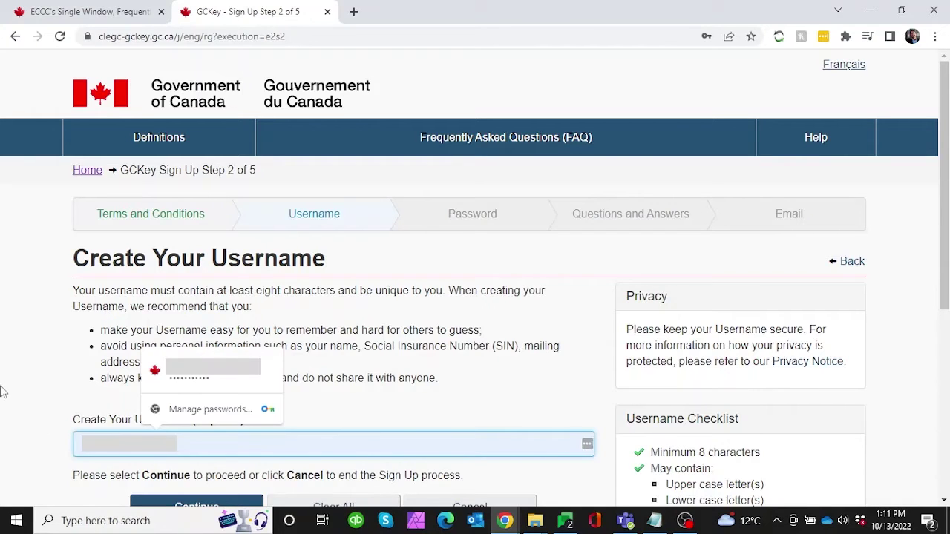
key("Escape")
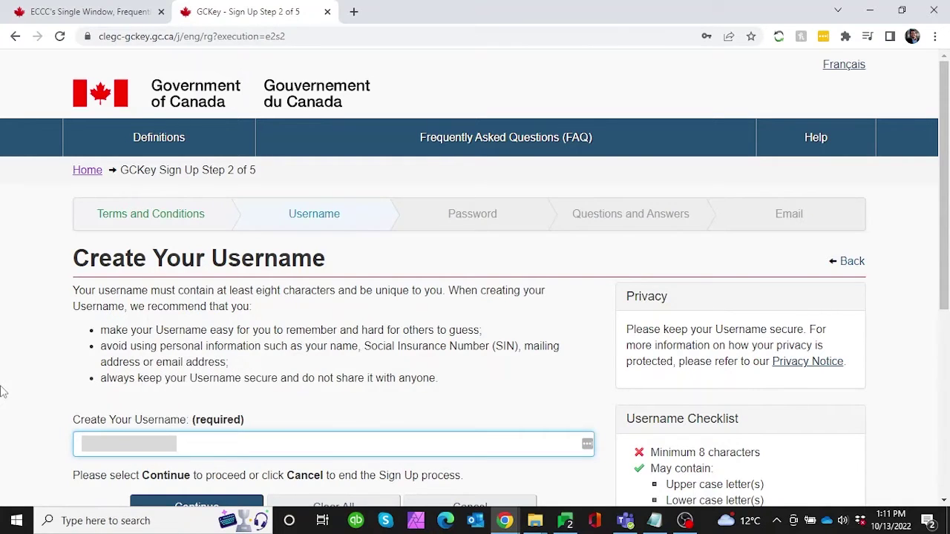
key("ctrl+a")
key("BackSpace")
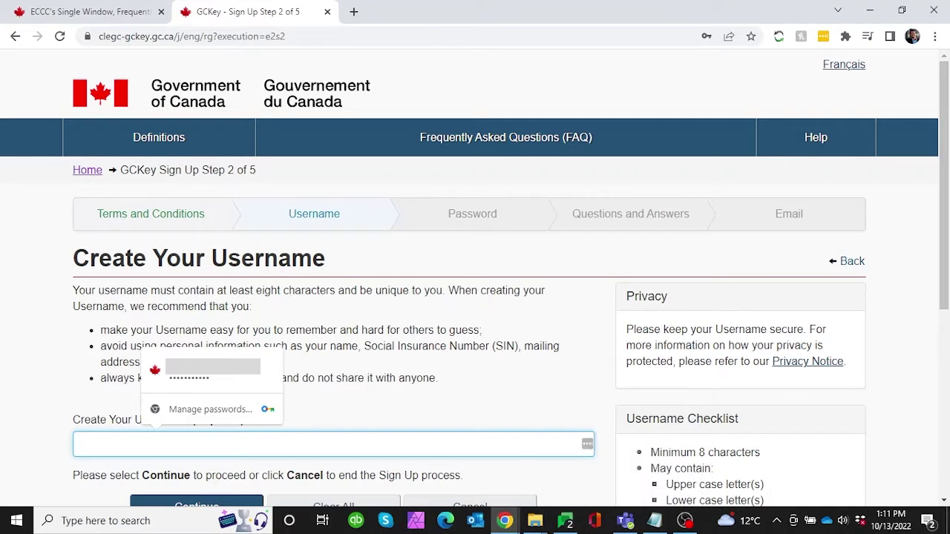
left_click(654, 520)
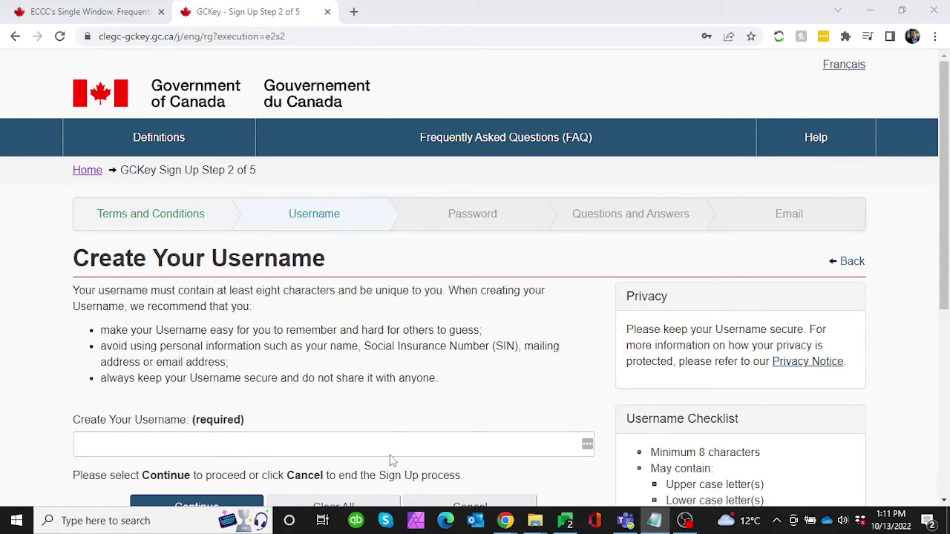
left_click(388, 443)
key("ctrl+v")
scroll(388, 440, "down", 2)
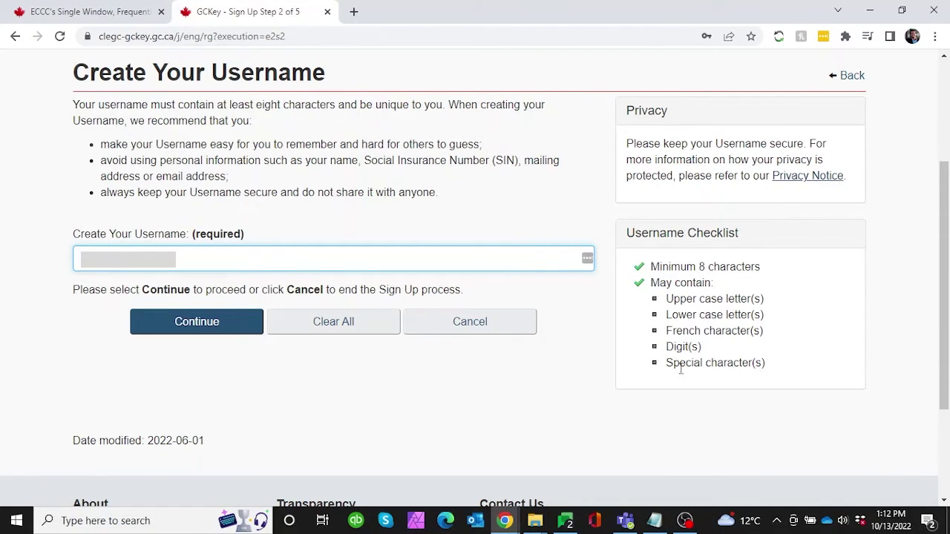
left_click(182, 328)
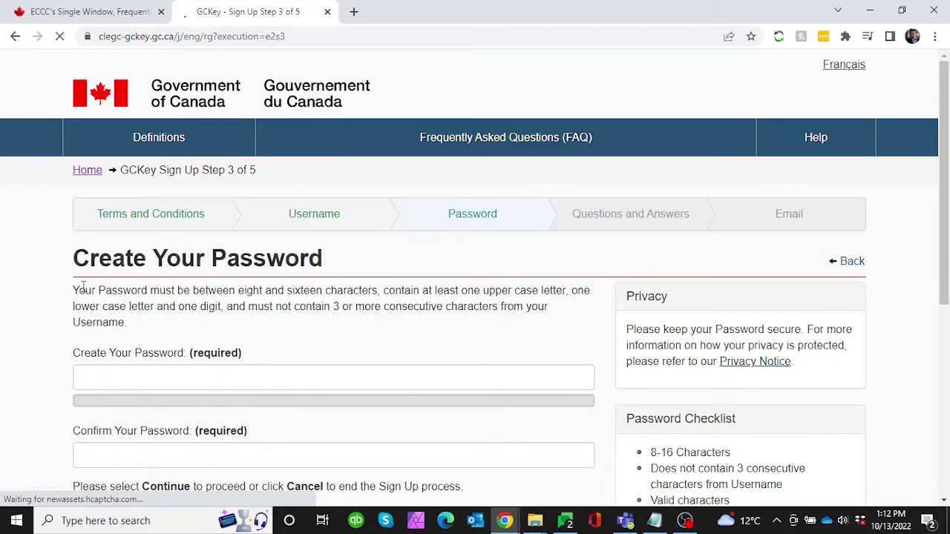
- Enter a 10-character password and retype it in Confirm Your Password
scroll(83, 286, "down", 2)
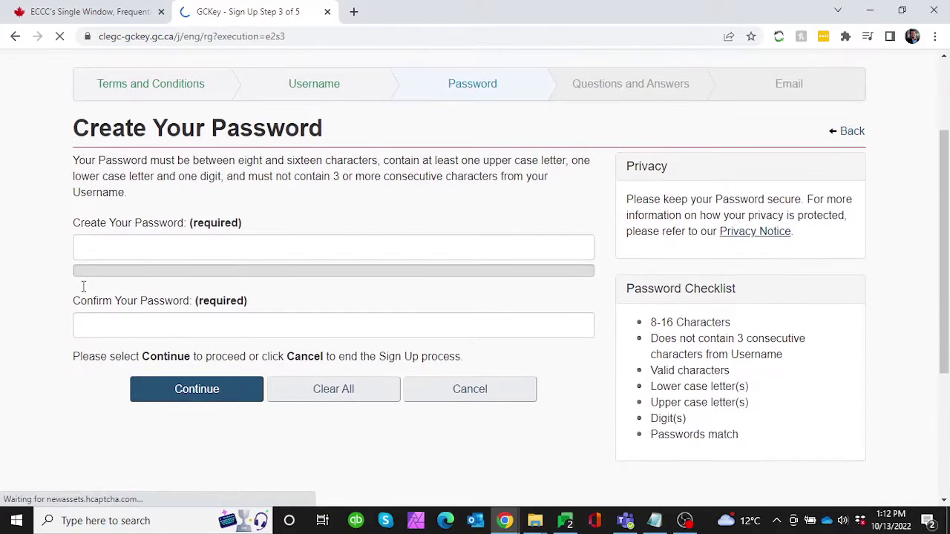
left_click(110, 249)
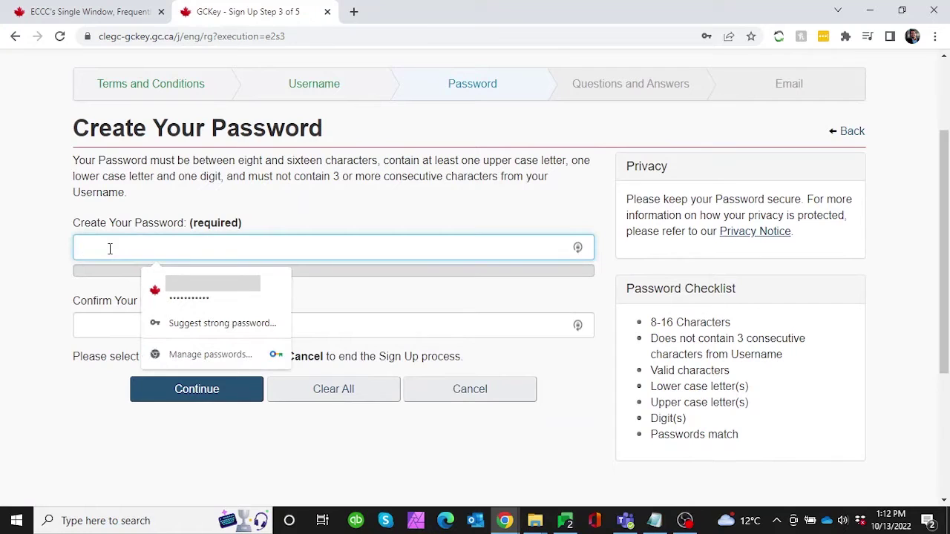
type("•••••••")
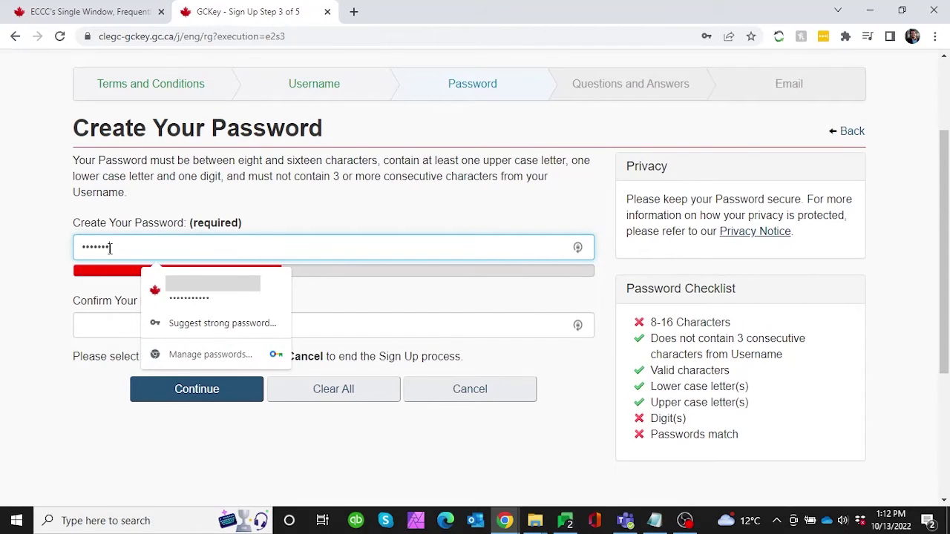
type("•••")
key("BackSpace")
key("BackSpace")
key("BackSpace")
key("BackSpace")
key("BackSpace")
key("BackSpace")
key("BackSpace")
key("BackSpace")
key("BackSpace")
key("BackSpace")
type("•••••")
key("BackSpace")
key("BackSpace")
key("BackSpace")
key("BackSpace")
key("BackSpace")
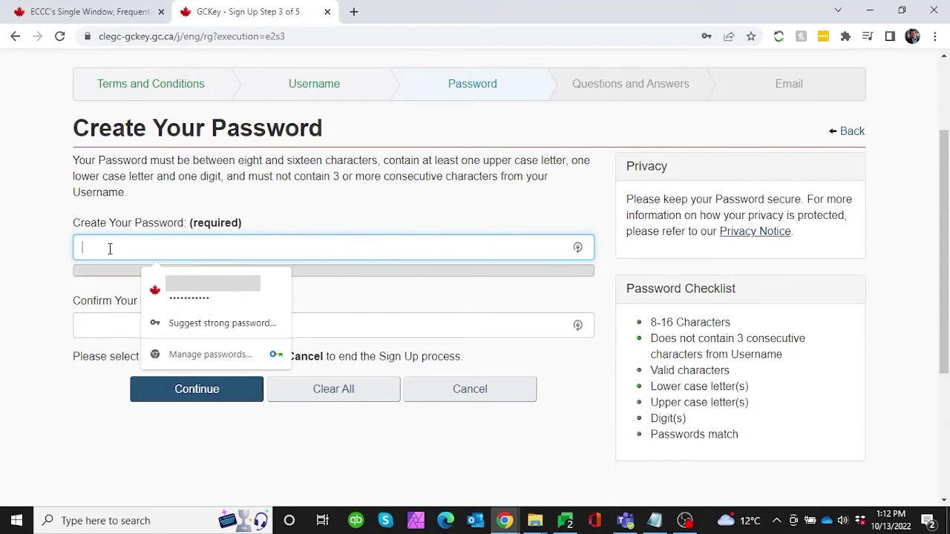
type("•••")
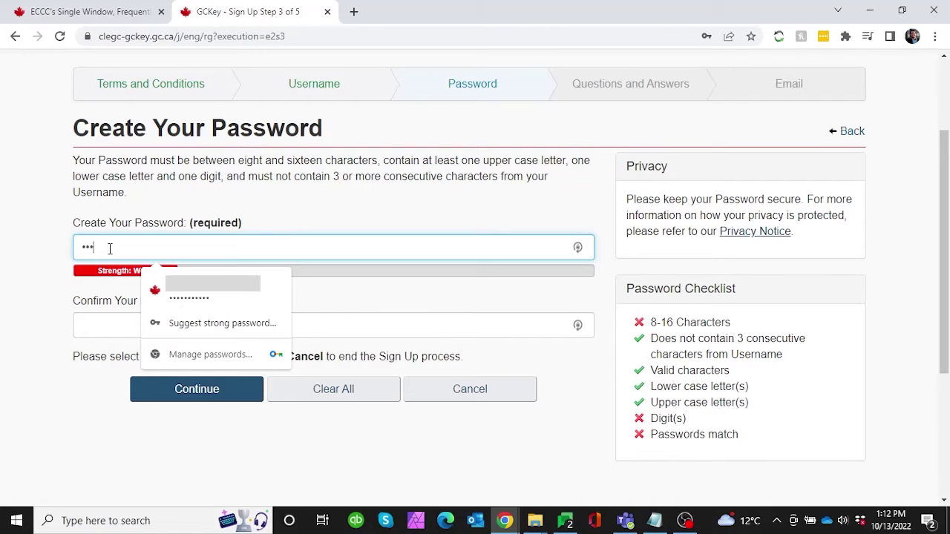
type("•••••••")
left_click(101, 322)
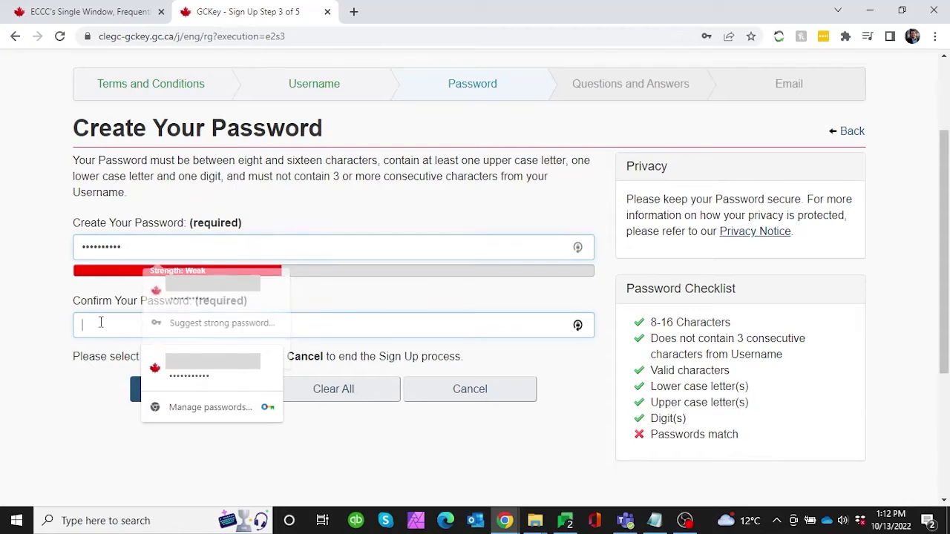
type("•••••••")
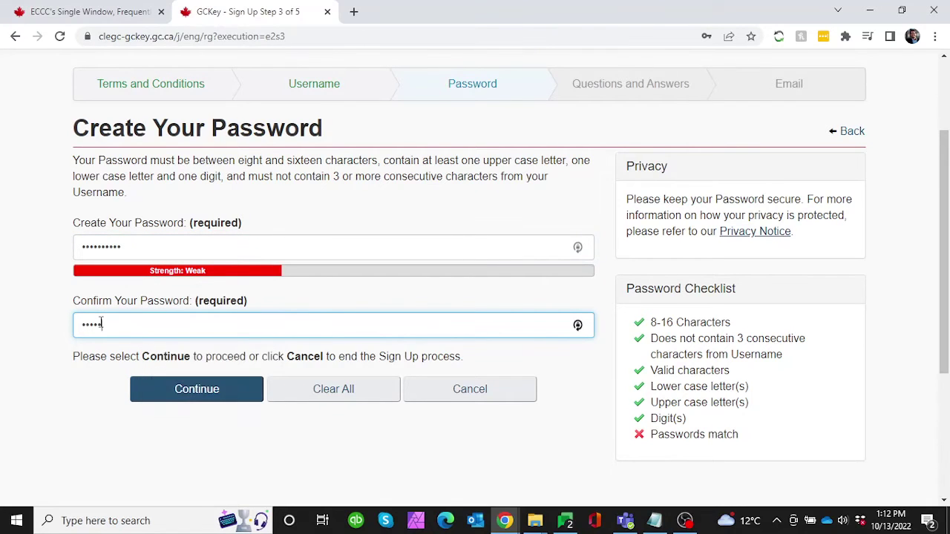
type("•••")
key("alt+Tab")
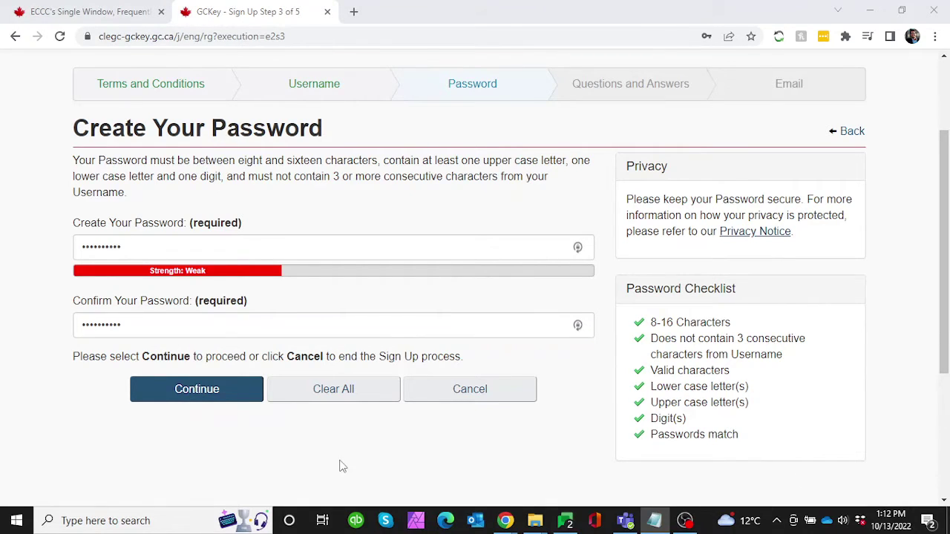
left_click(235, 428)
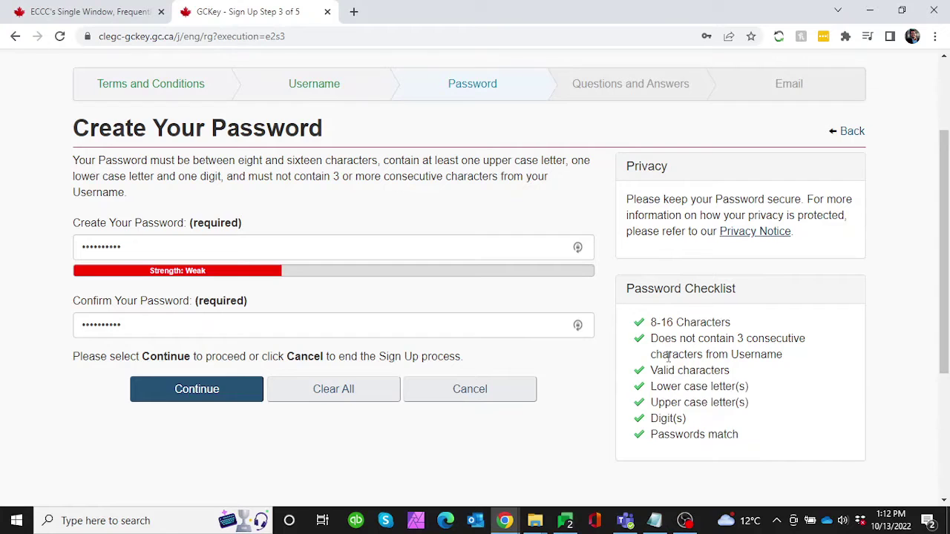
- Submit the password and dismiss Chrome's Update password bubble
left_click(181, 391)
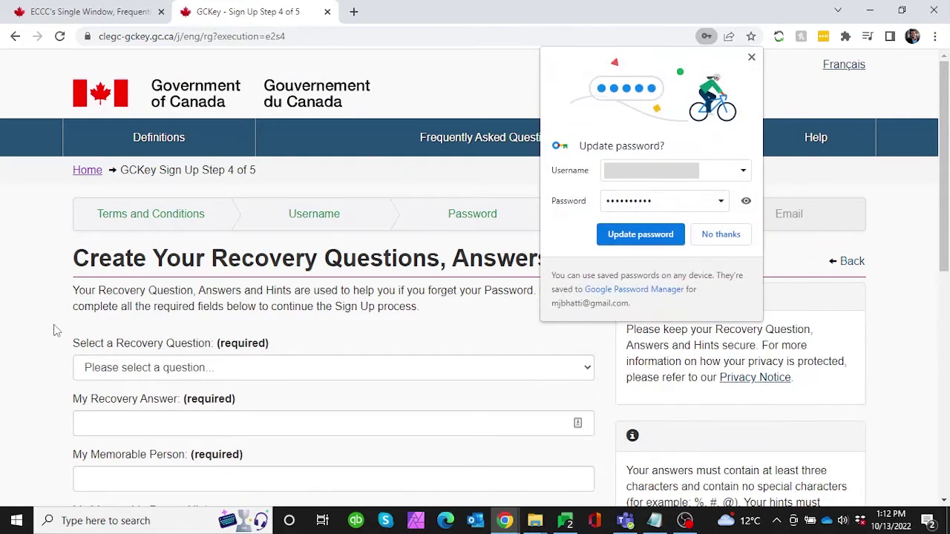
scroll(54, 331, "down", 1)
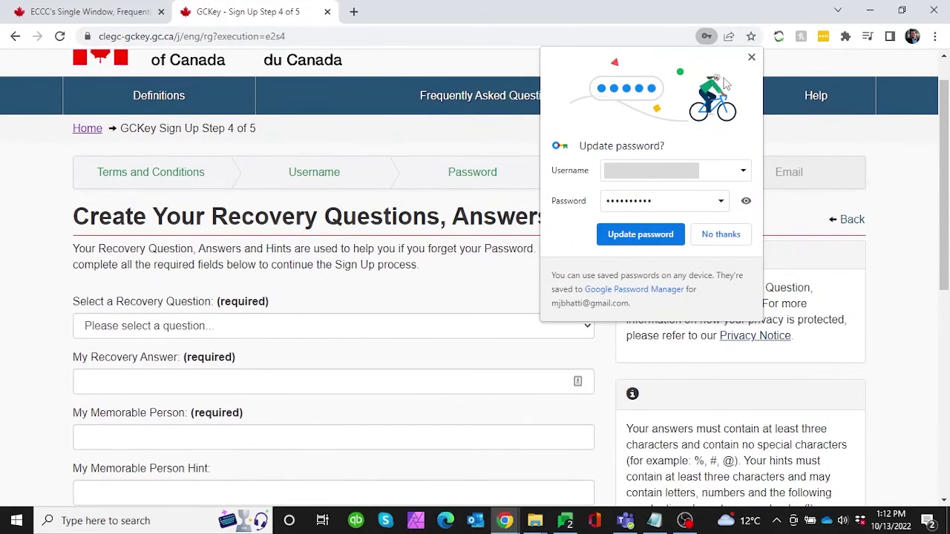
left_click(751, 57)
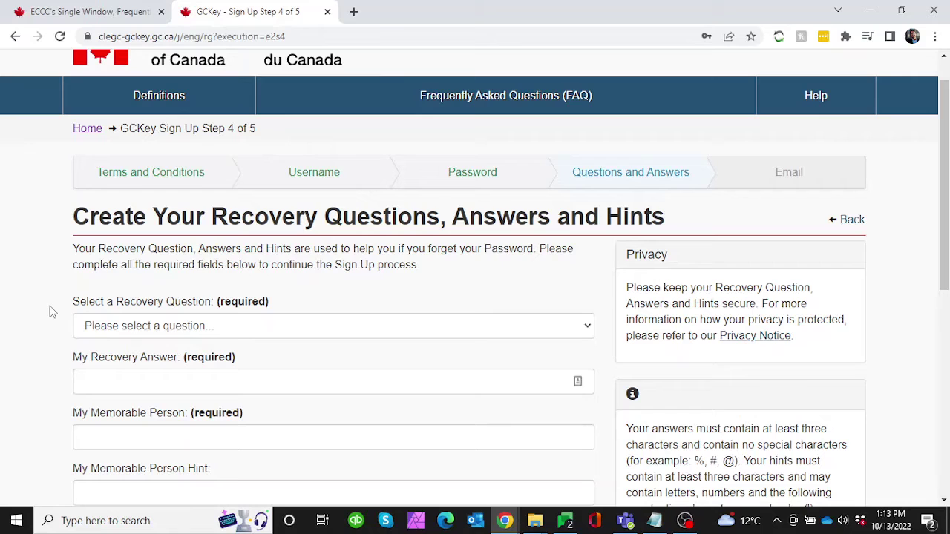
- Choose 'What was my favourite subject in school?' as the recovery question
left_click(120, 330)
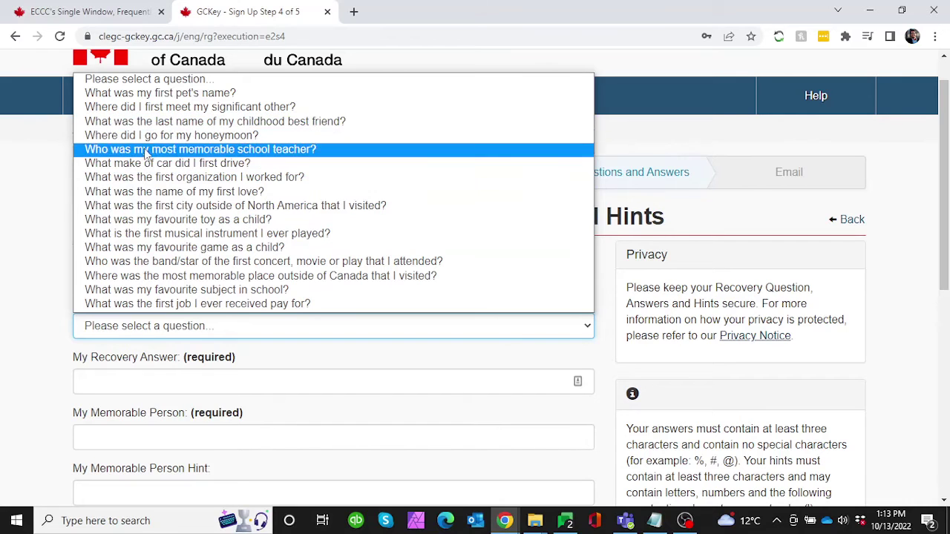
left_click(142, 210)
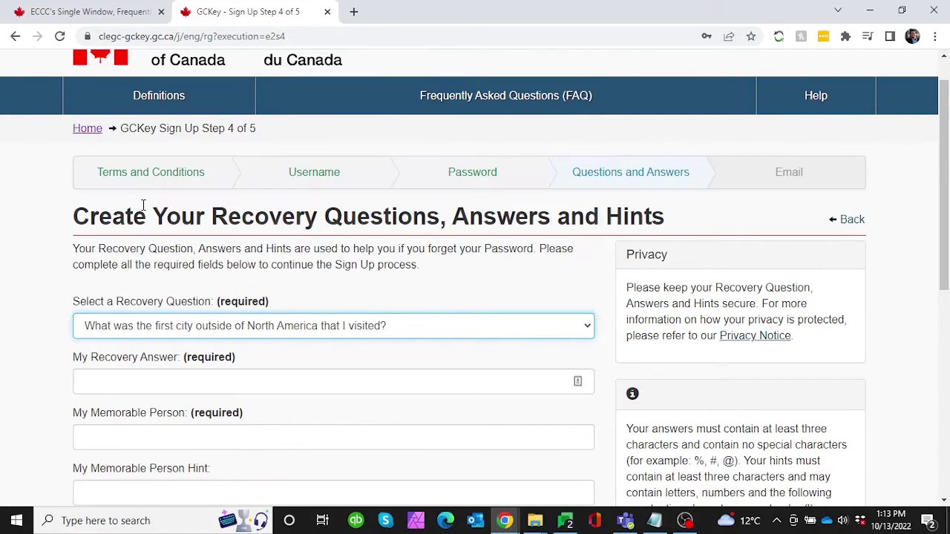
left_click(180, 380)
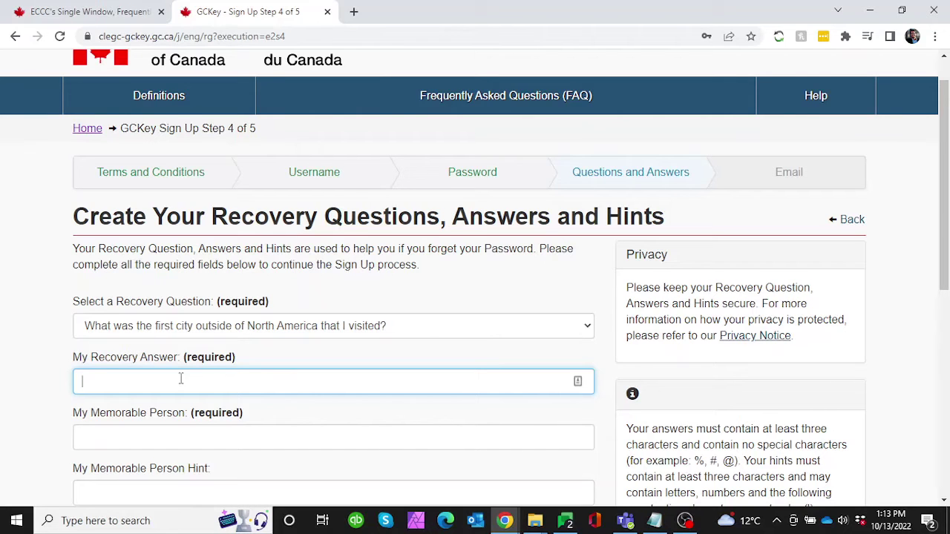
left_click(197, 332)
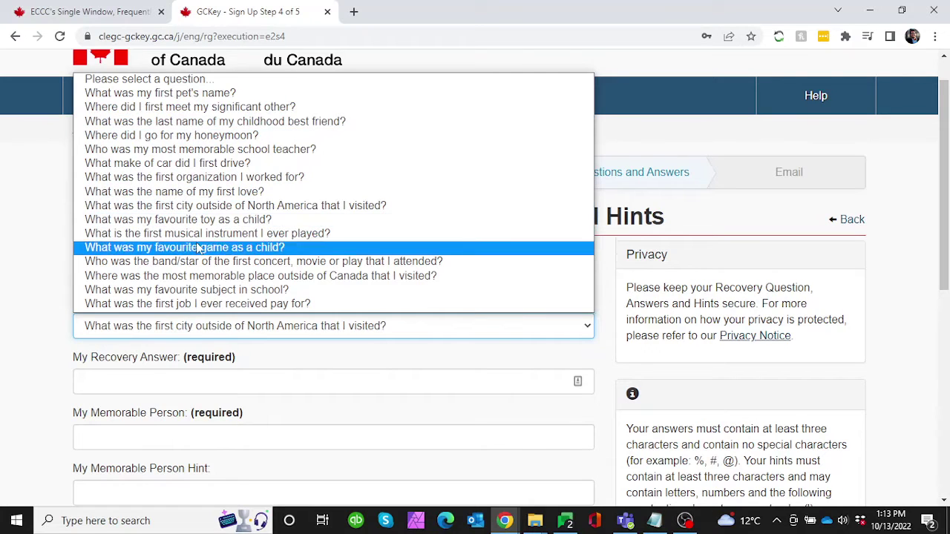
left_click(193, 291)
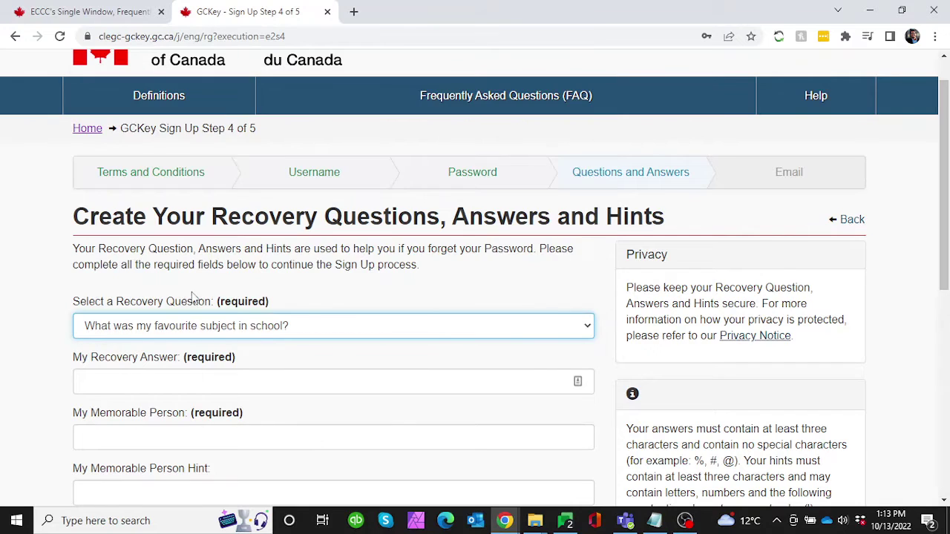
left_click(185, 380)
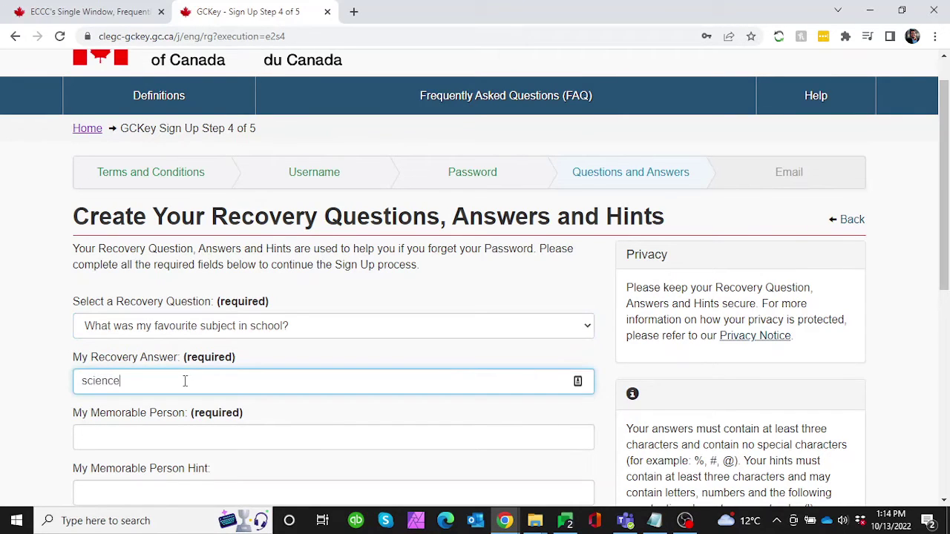
scroll(185, 379, "down", 1)
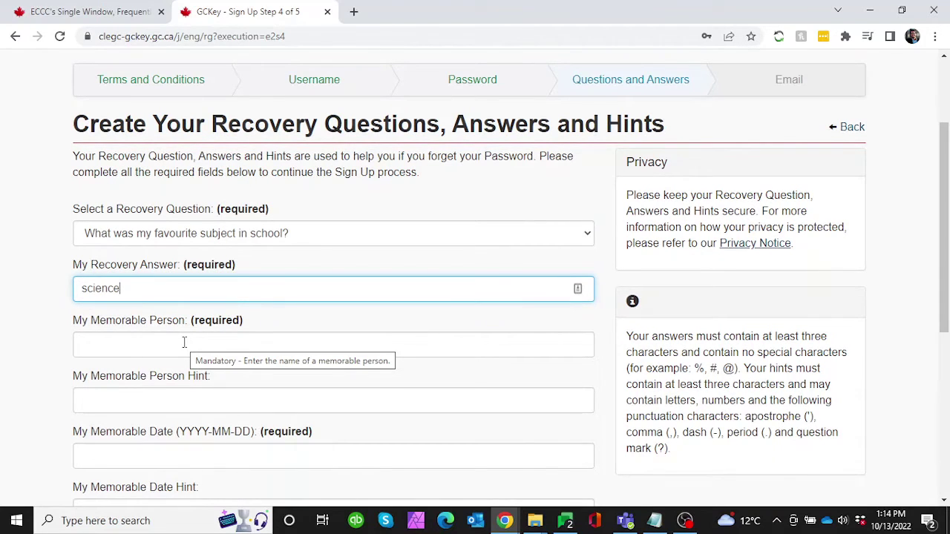
left_click(185, 343)
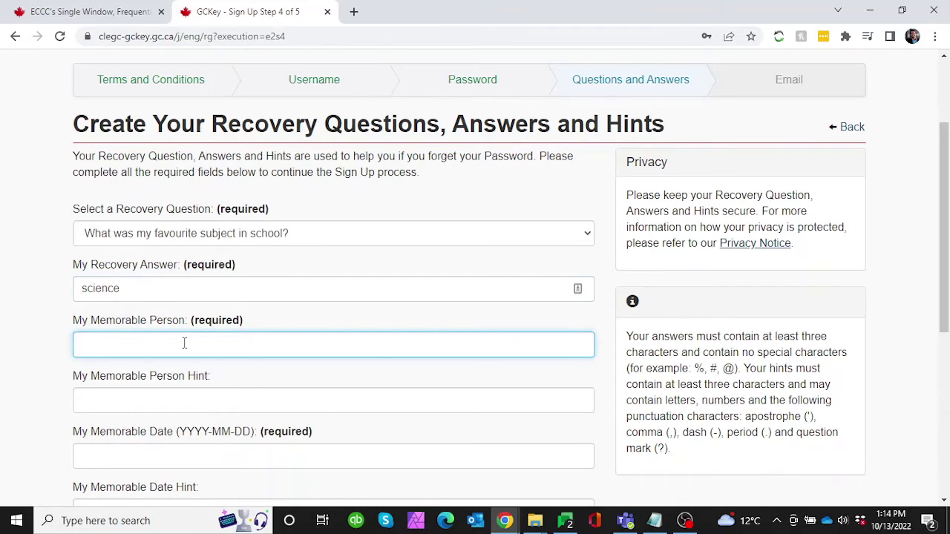
key("Tab")
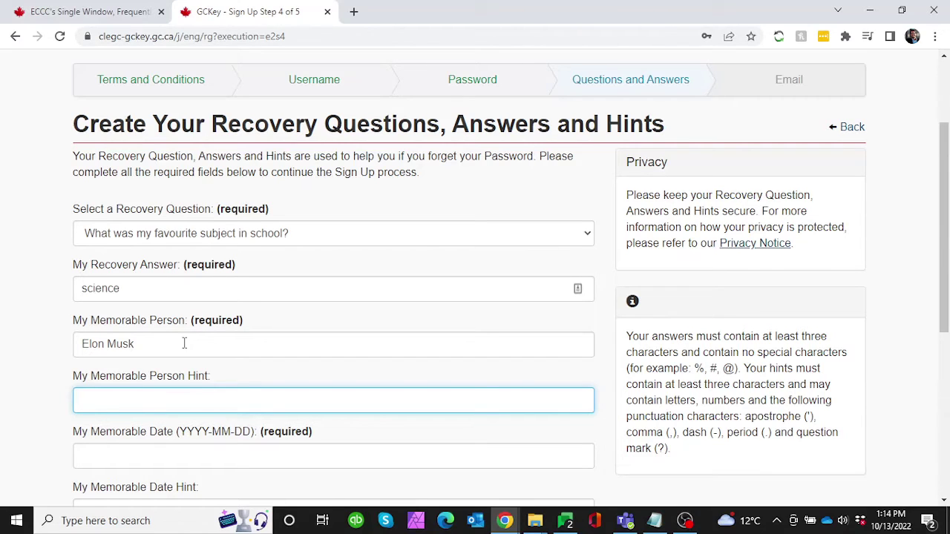
scroll(184, 343, "down", 3)
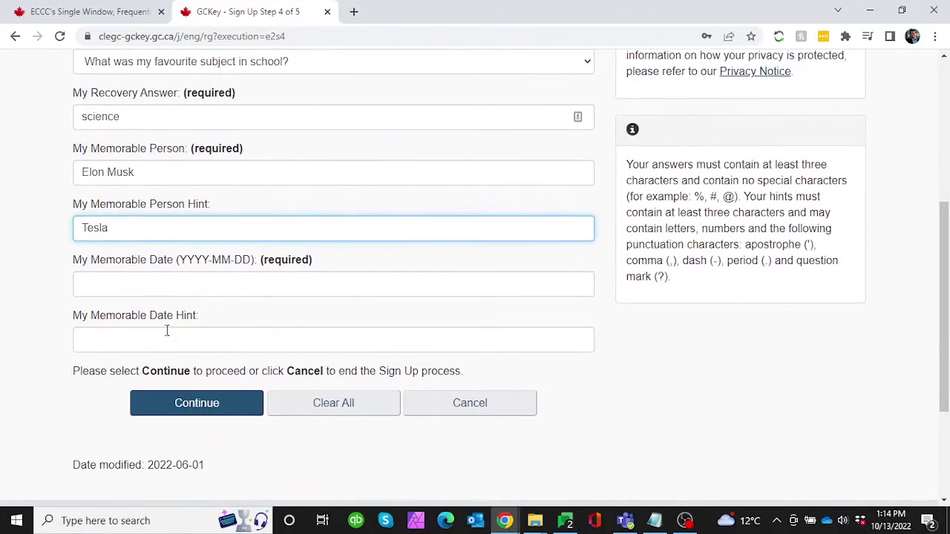
left_click(133, 285)
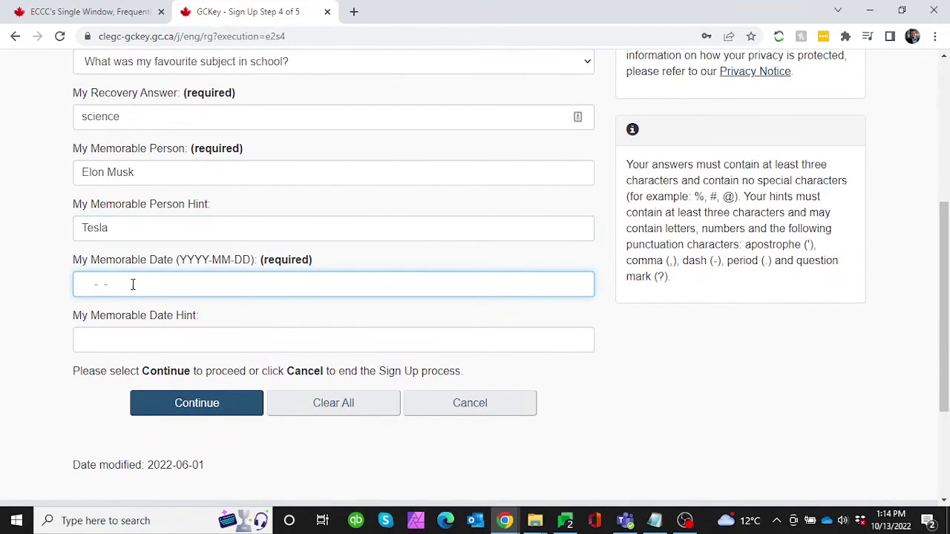
key("Tab")
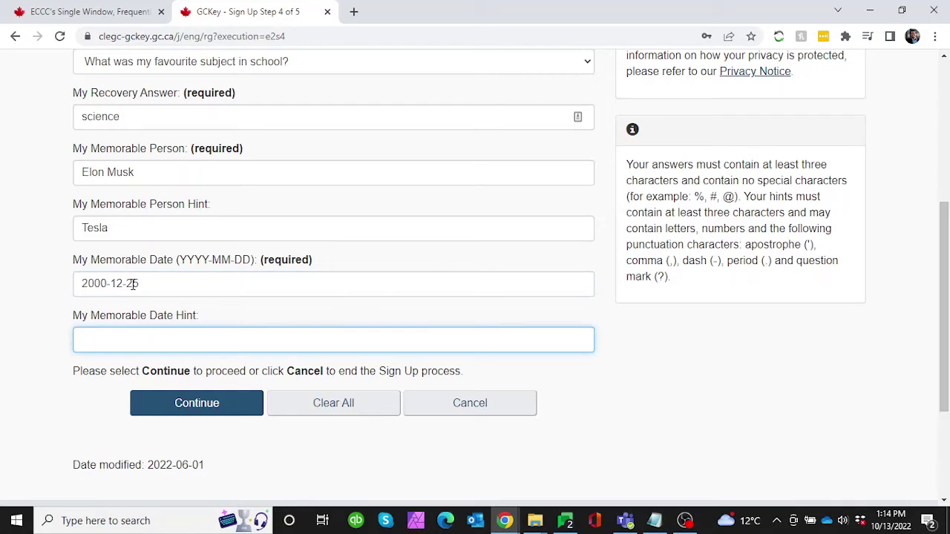
left_click(48, 358)
scroll(48, 357, "up", 1)
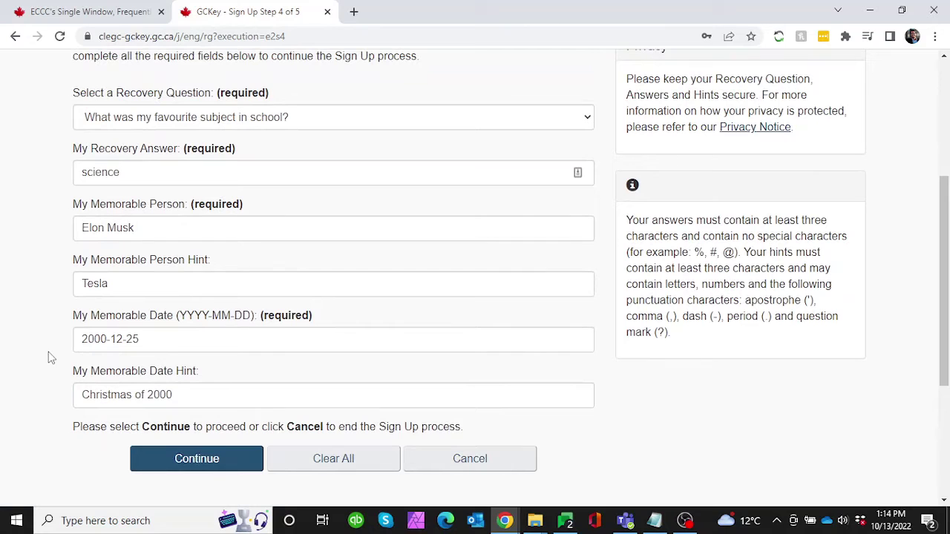
scroll(48, 358, "up", 1)
scroll(48, 358, "down", 1)
scroll(48, 358, "up", 1)
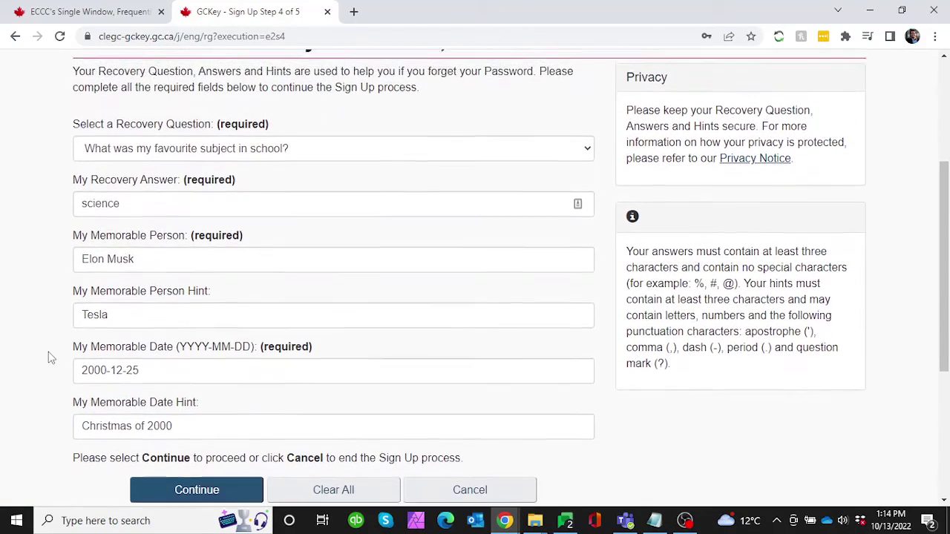
scroll(49, 358, "down", 1)
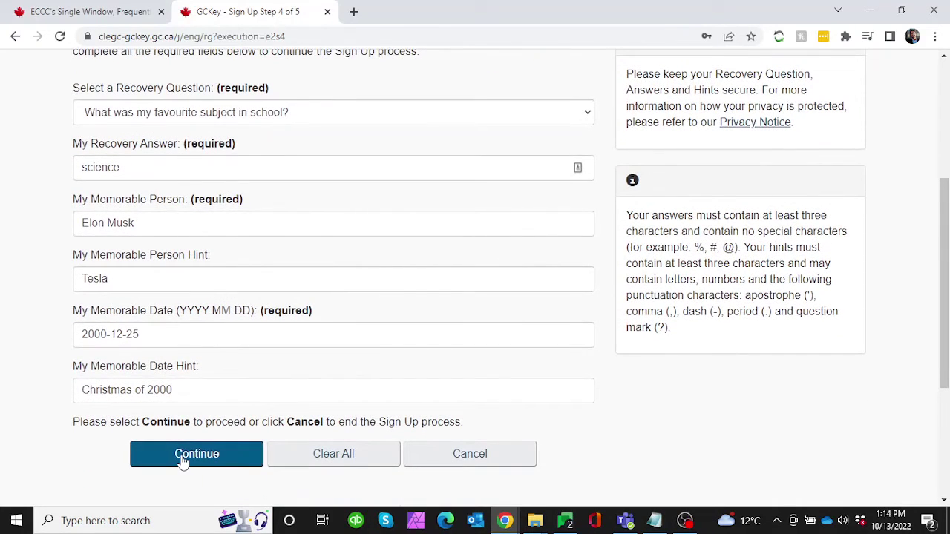
- Submit the recovery answers, then paste the recovery email into both email fields
left_click(183, 458)
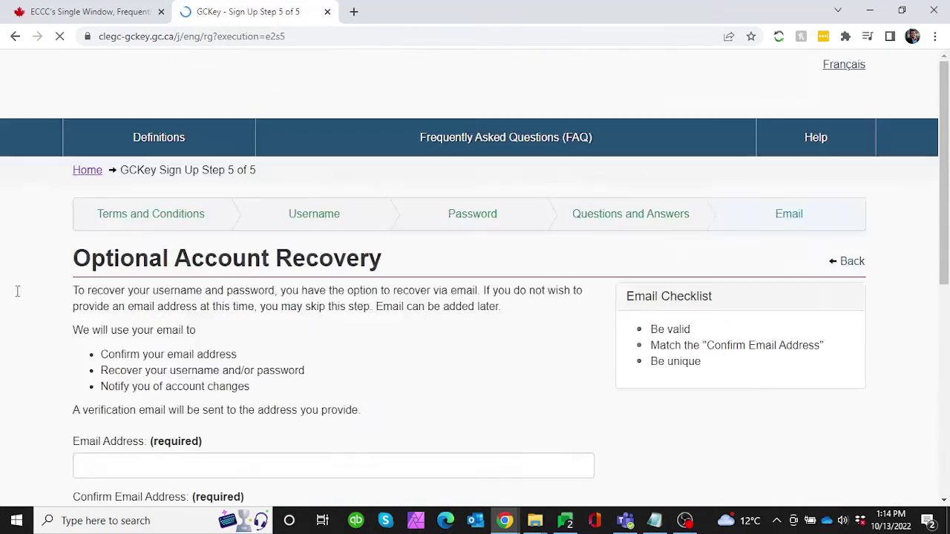
scroll(11, 263, "down", 2)
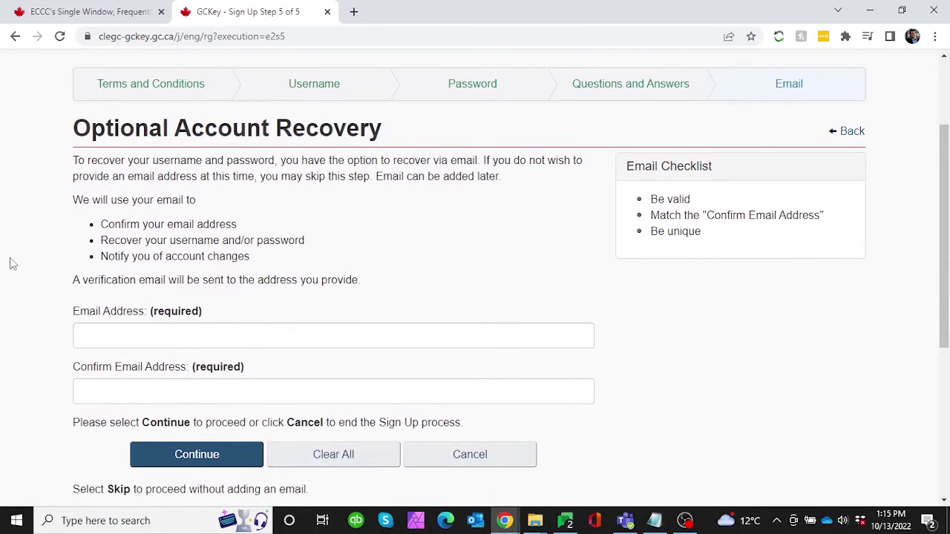
left_click(159, 331)
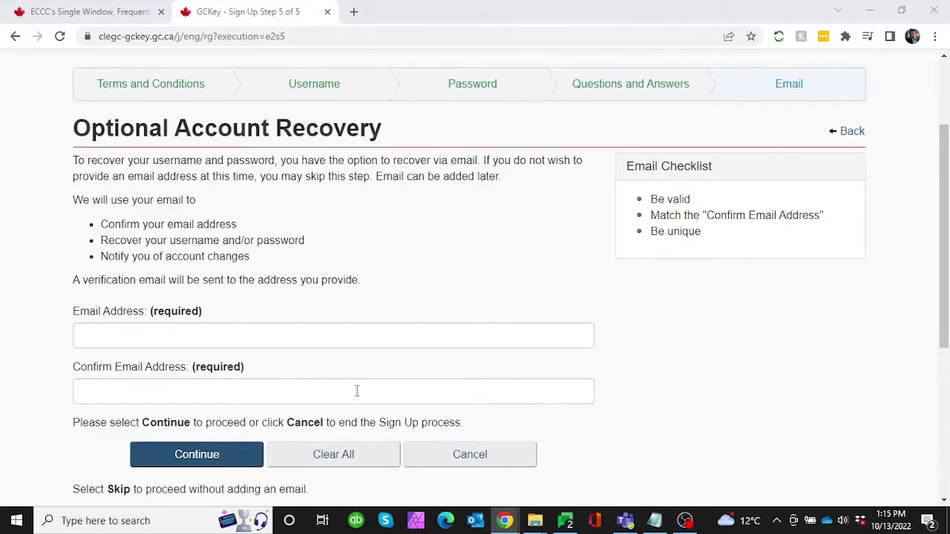
left_click(293, 336)
key("ctrl+v")
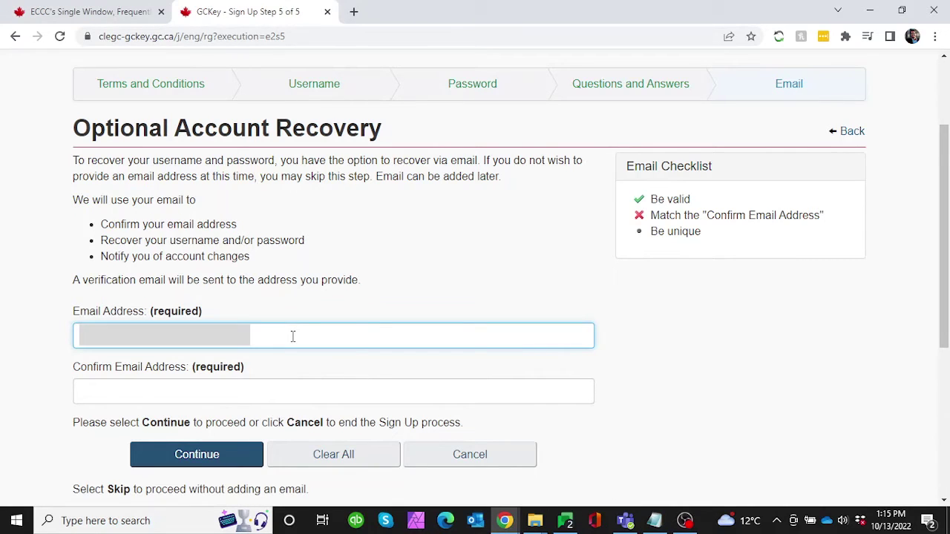
left_click(229, 388)
key("ctrl+v")
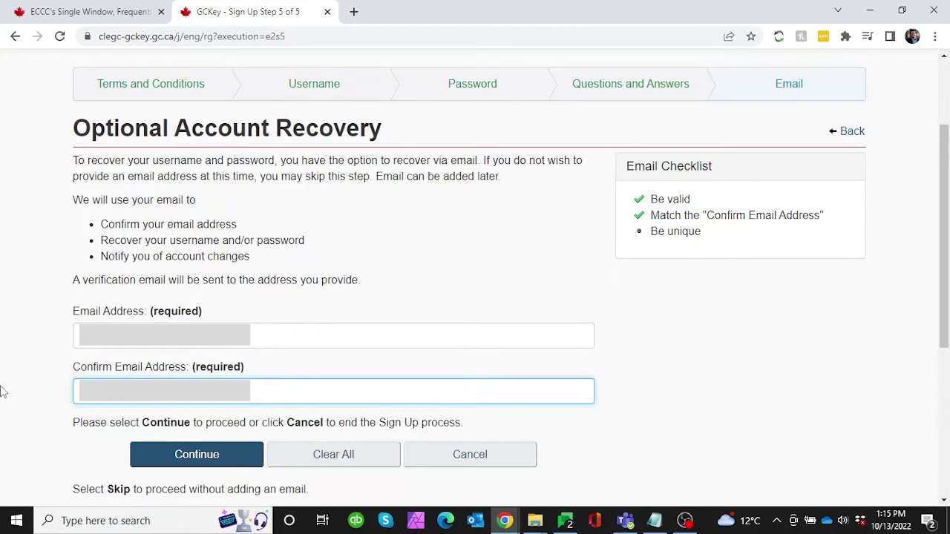
scroll(49, 382, "down", 2)
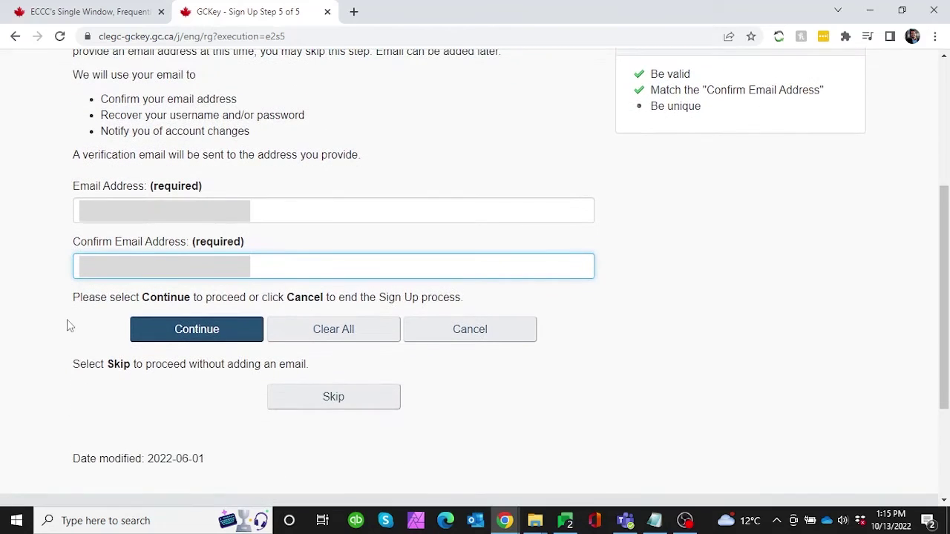
- Submit the recovery email to complete GCKey sign-up
left_click(174, 336)
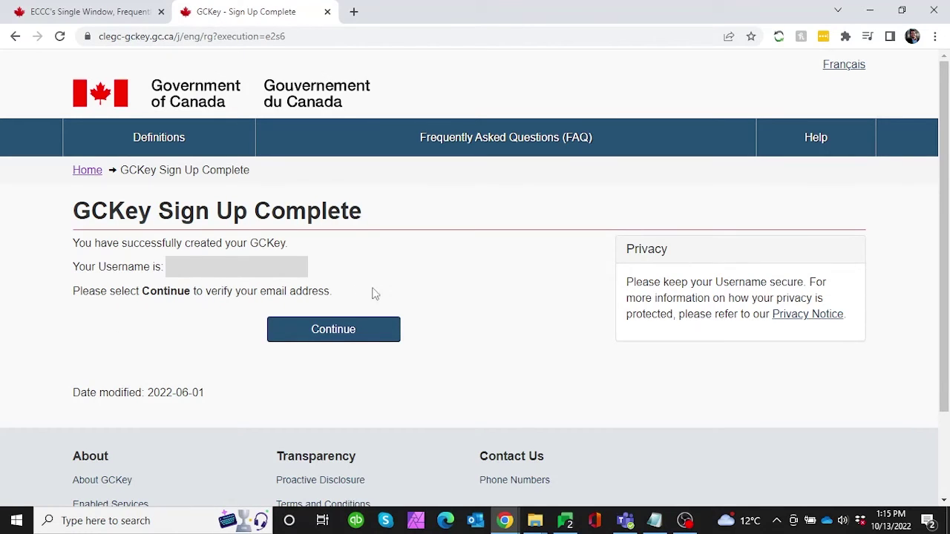
- Enter the applicant's given name, last name and email, pick English notifications, and submit the form
left_click(361, 330)
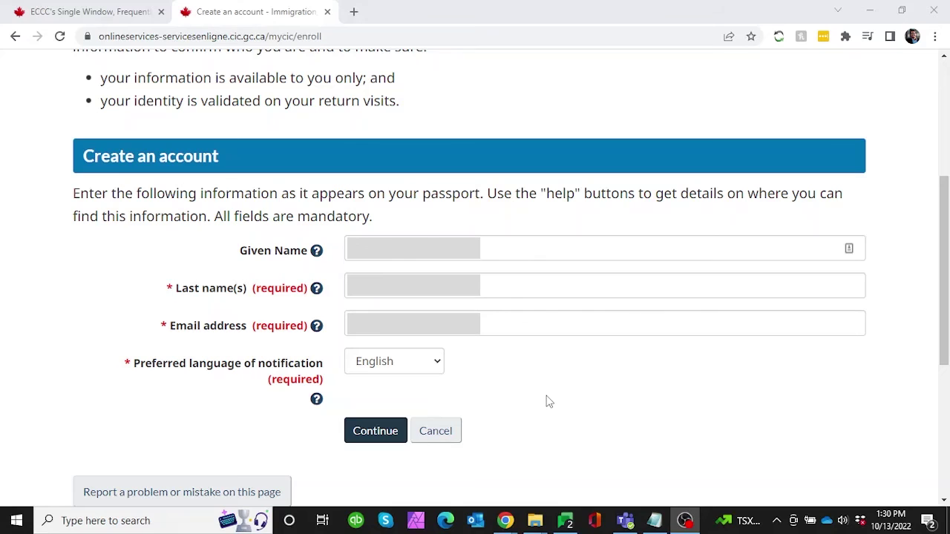
left_click(373, 436)
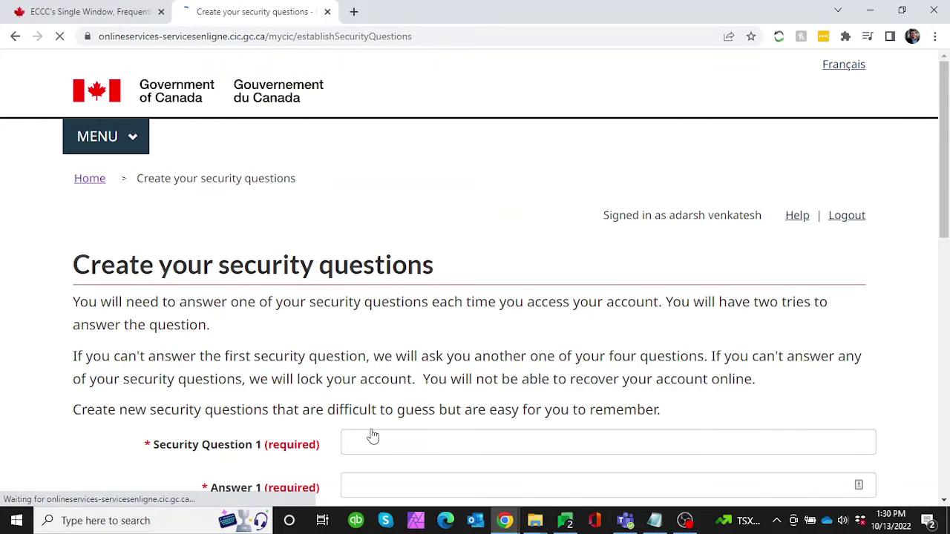
- Scroll up and down through the four empty security question and answer fields
scroll(220, 321, "down", 5)
scroll(220, 320, "down", 2)
scroll(220, 320, "up", 5)
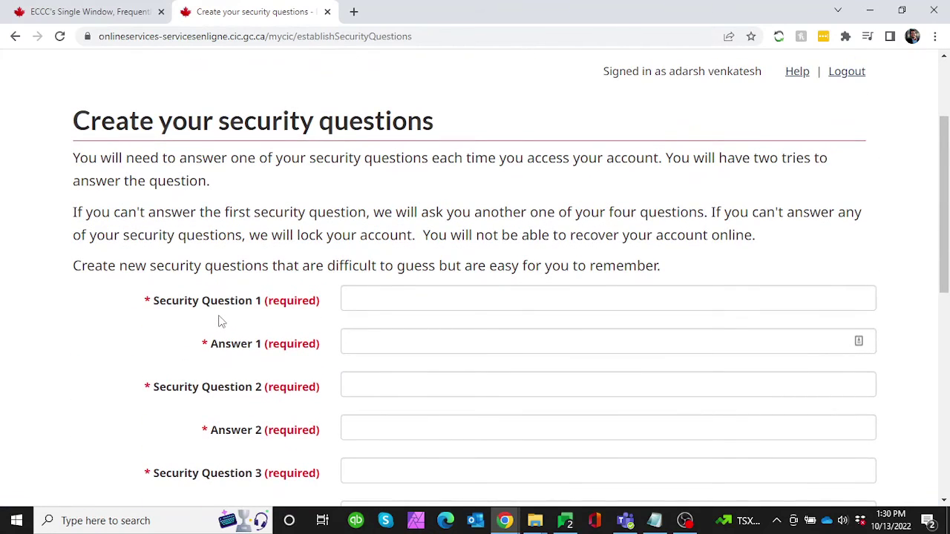
scroll(220, 320, "up", 2)
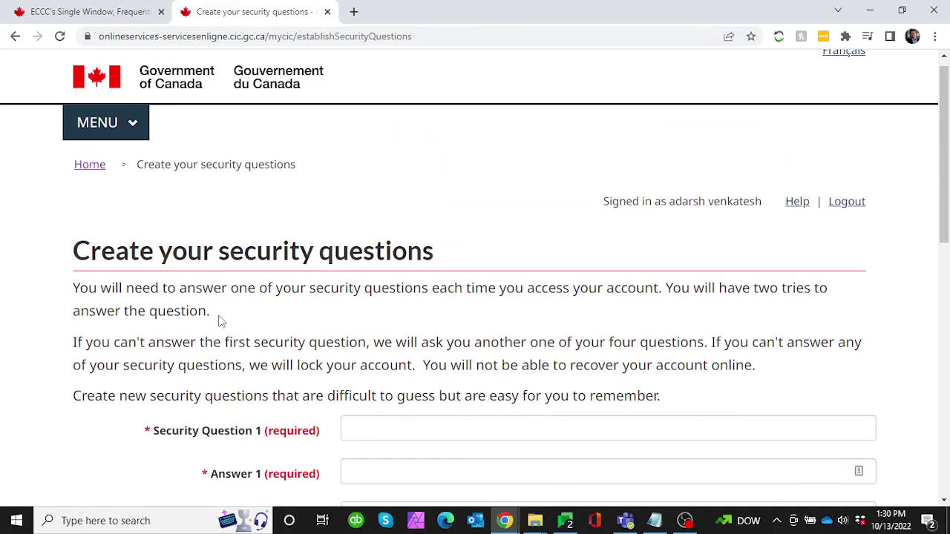
scroll(220, 321, "down", 3)
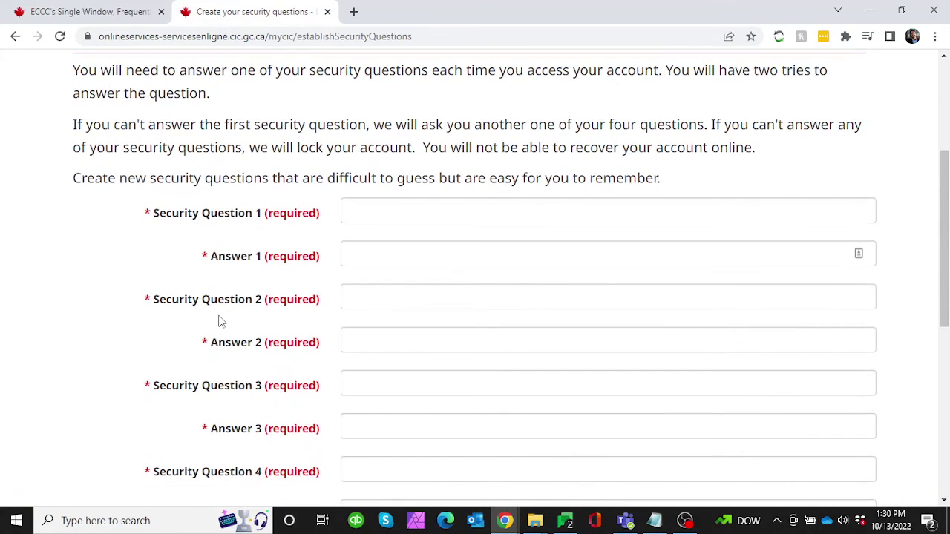
scroll(219, 321, "down", 2)
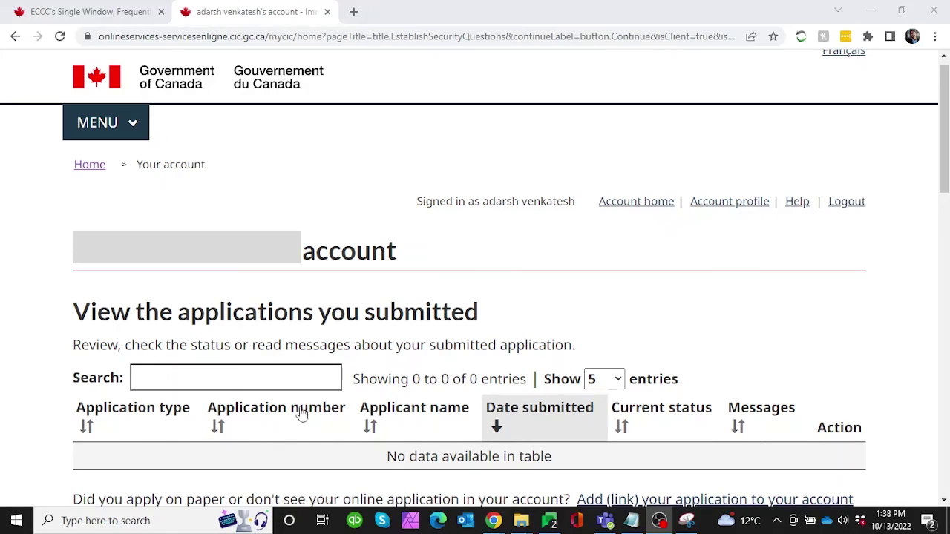
- Scroll through the new account home page to confirm no submitted or unsubmitted applications
scroll(64, 331, "down", 5)
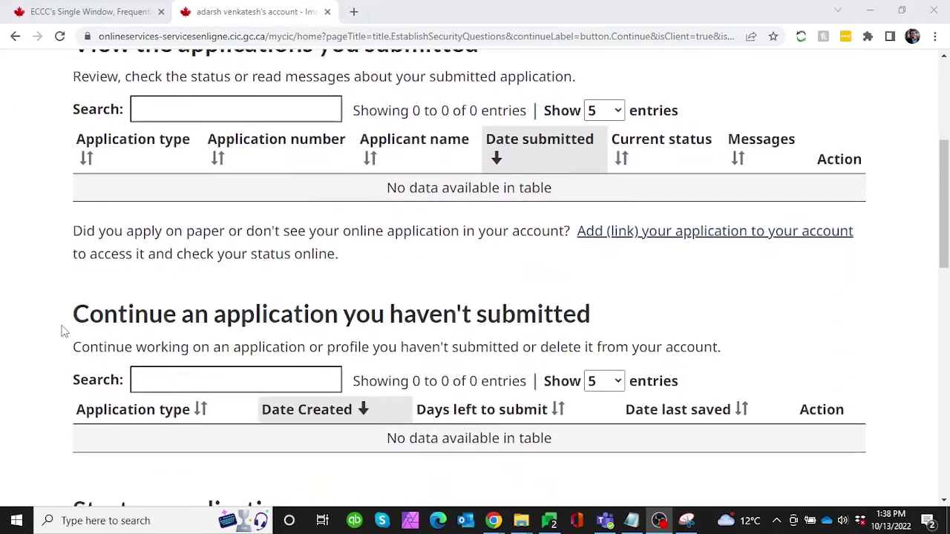
scroll(63, 332, "up", 5)
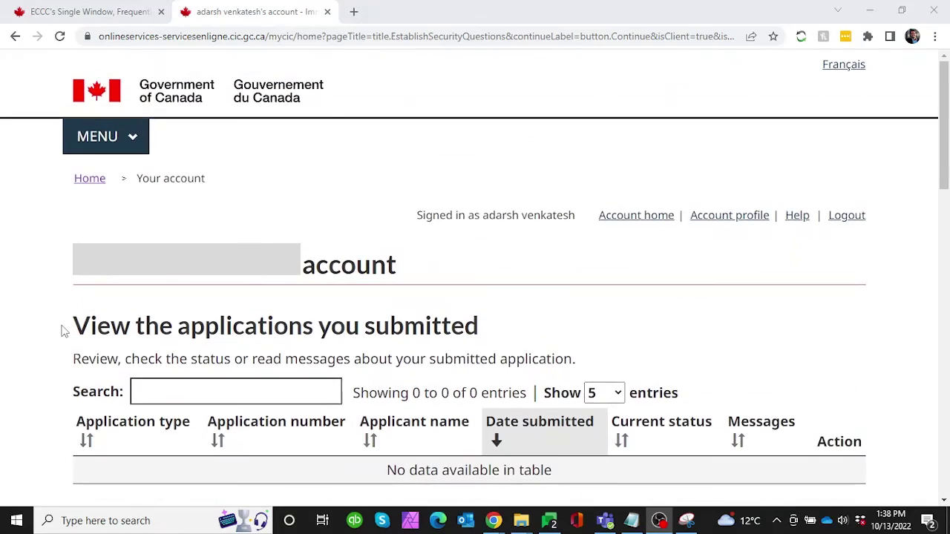
scroll(64, 332, "down", 1)
scroll(63, 332, "up", 1)
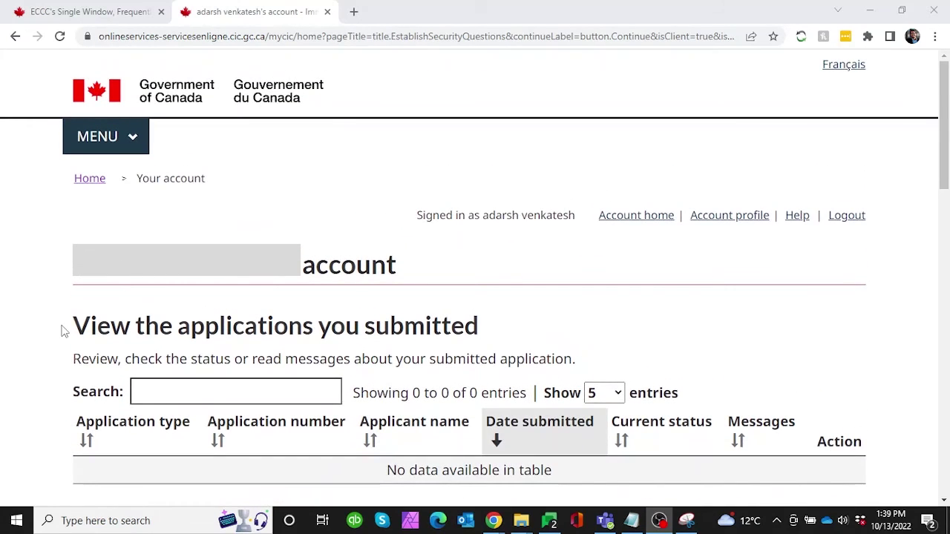